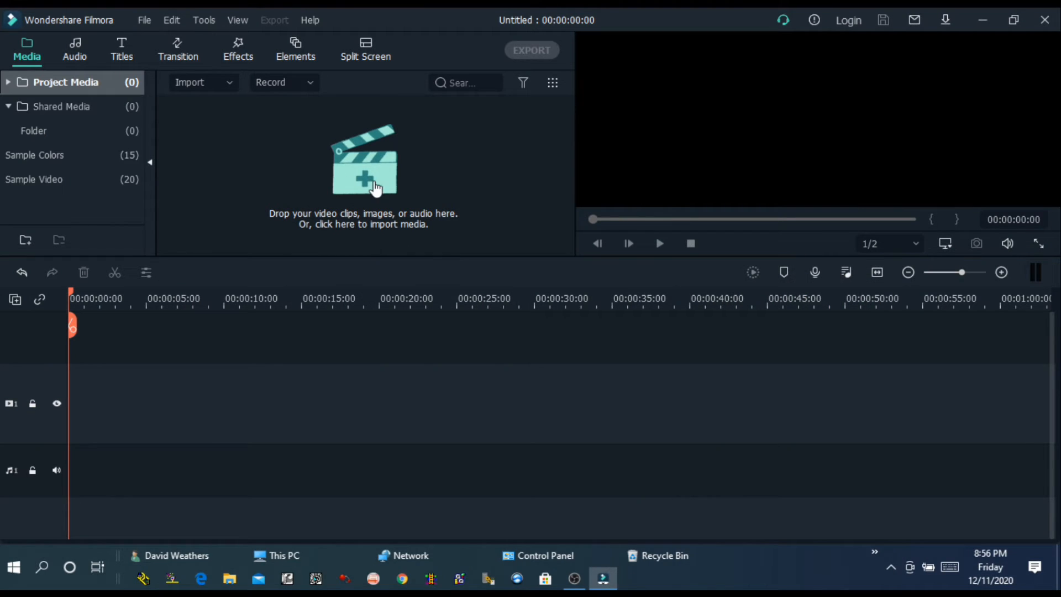
Import the My Video clip and place it at the start of video track 1, keeping the 1920 x 1080 25fps project settings.
click(375, 188)
click(237, 181)
click(393, 346)
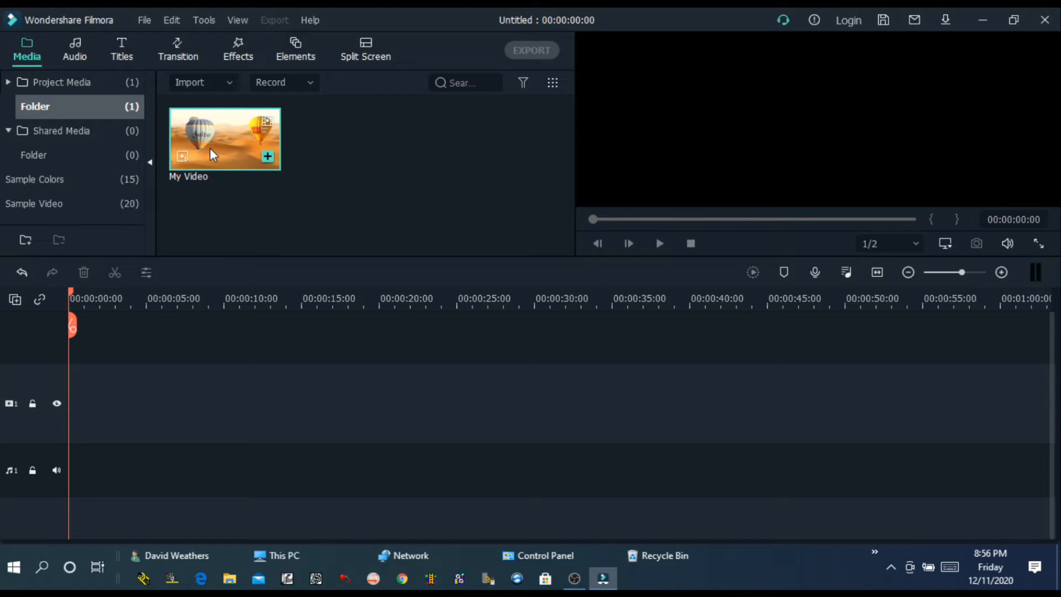
drag(209, 147, 184, 412)
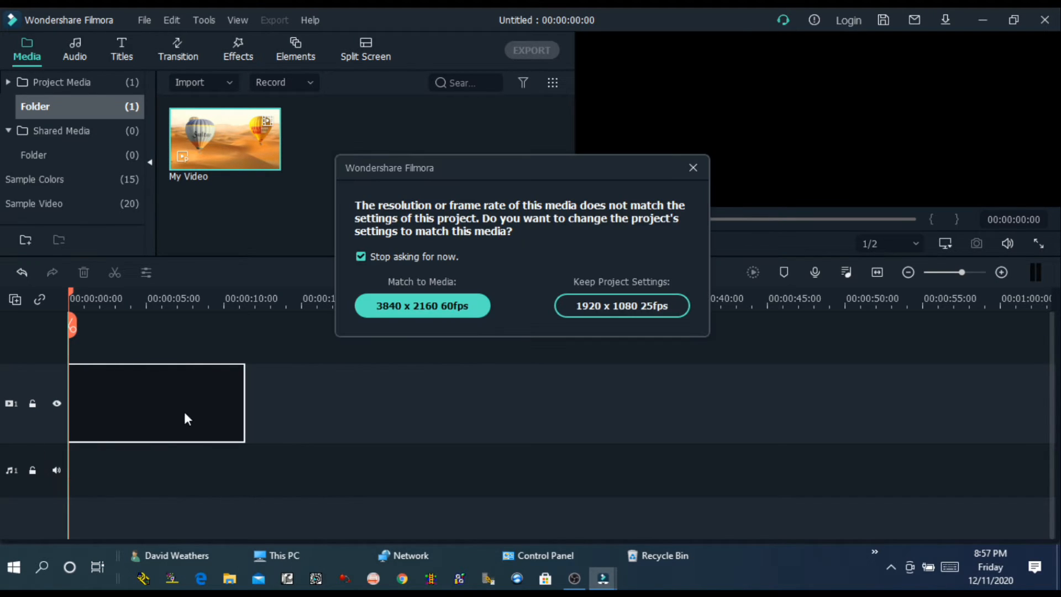
click(582, 304)
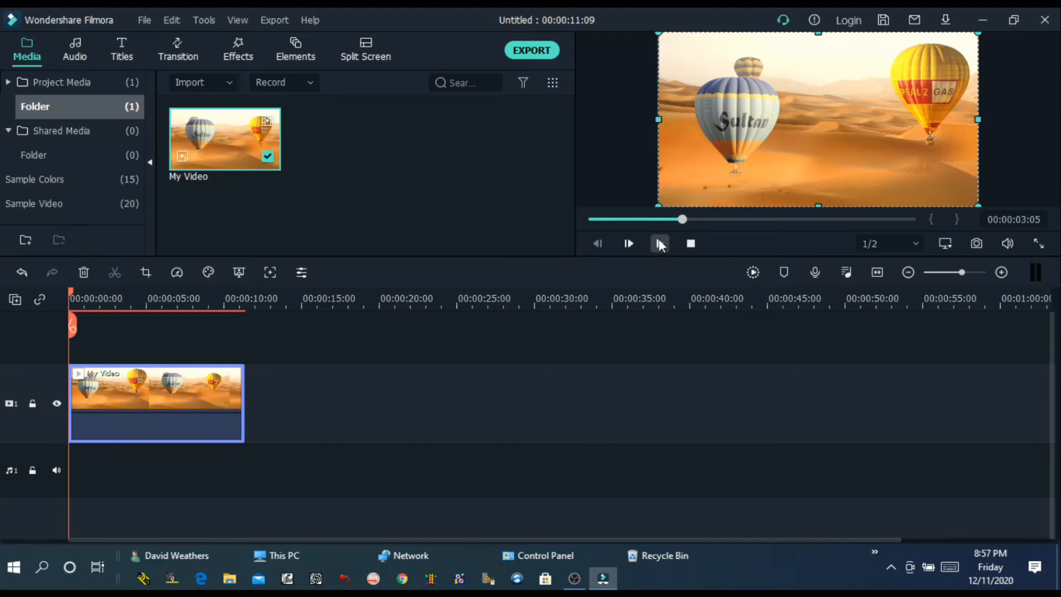
Play the clip through in the preview to examine how the balloons move, and return to the start.
click(658, 243)
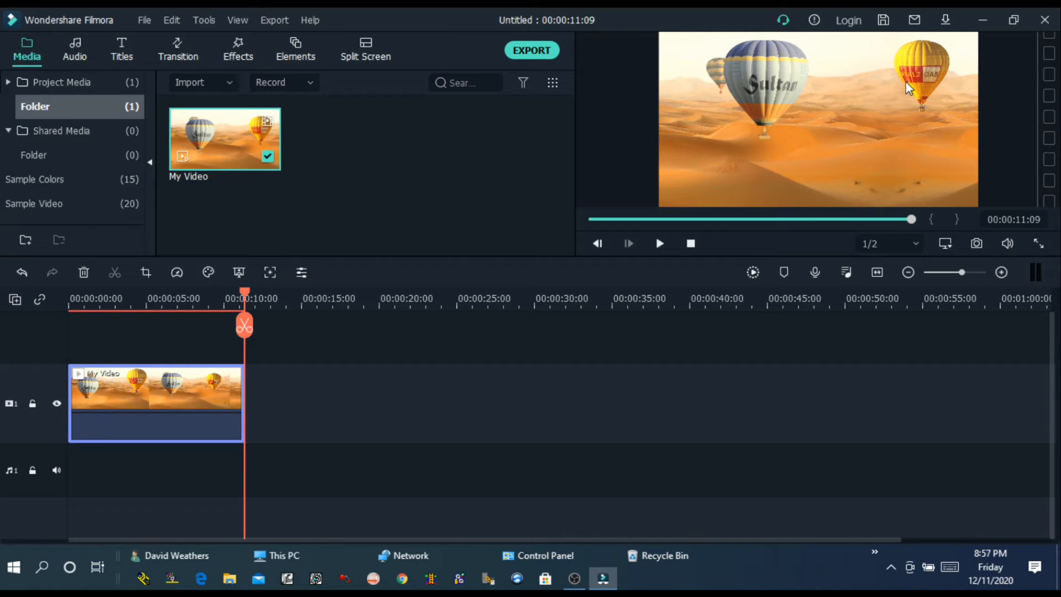
click(691, 245)
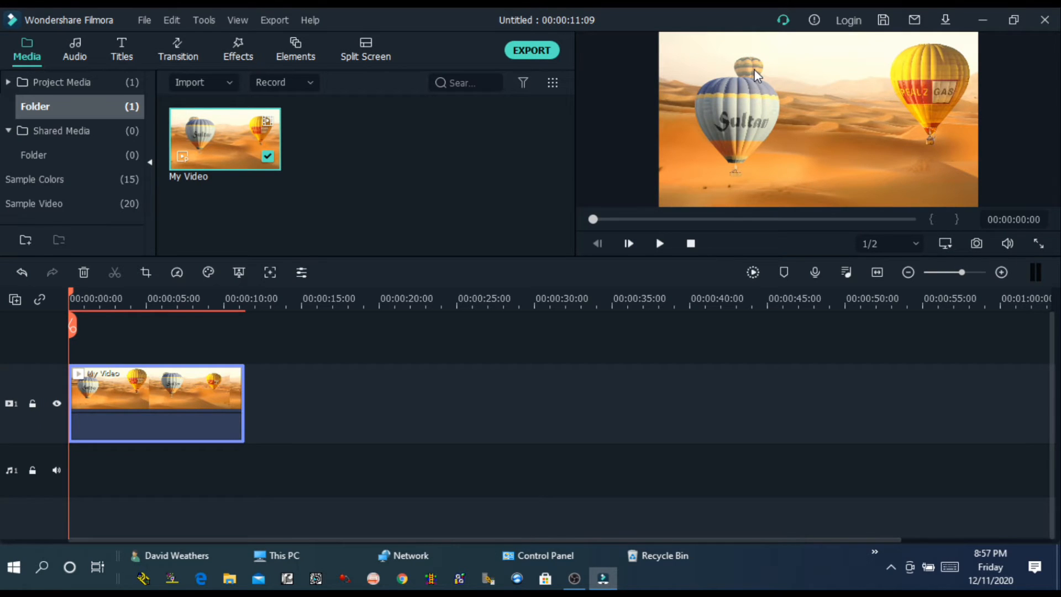
Add three empty video tracks above the existing one in the timeline.
click(17, 305)
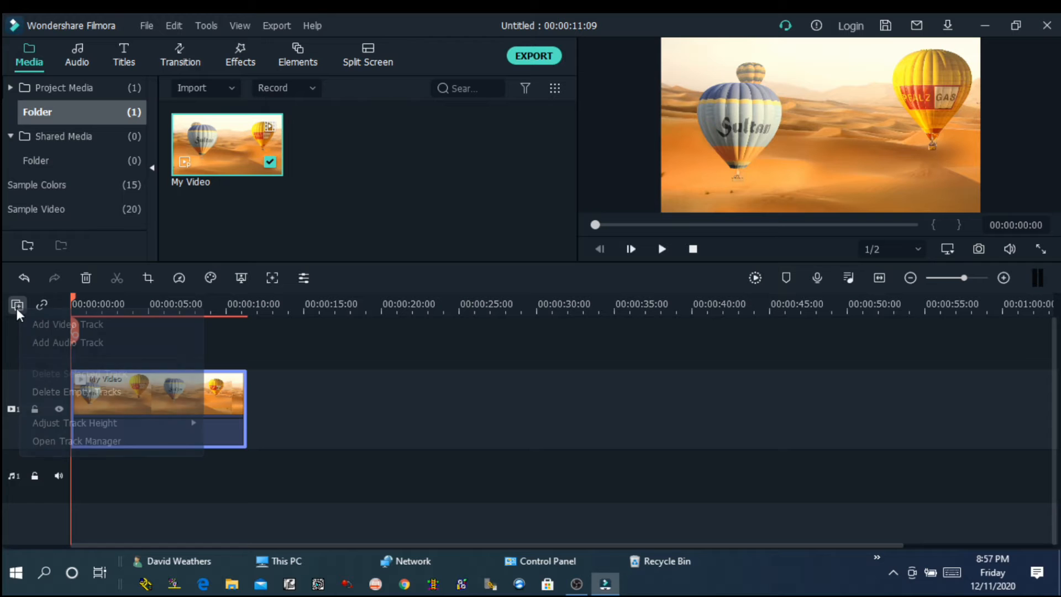
click(43, 327)
click(17, 305)
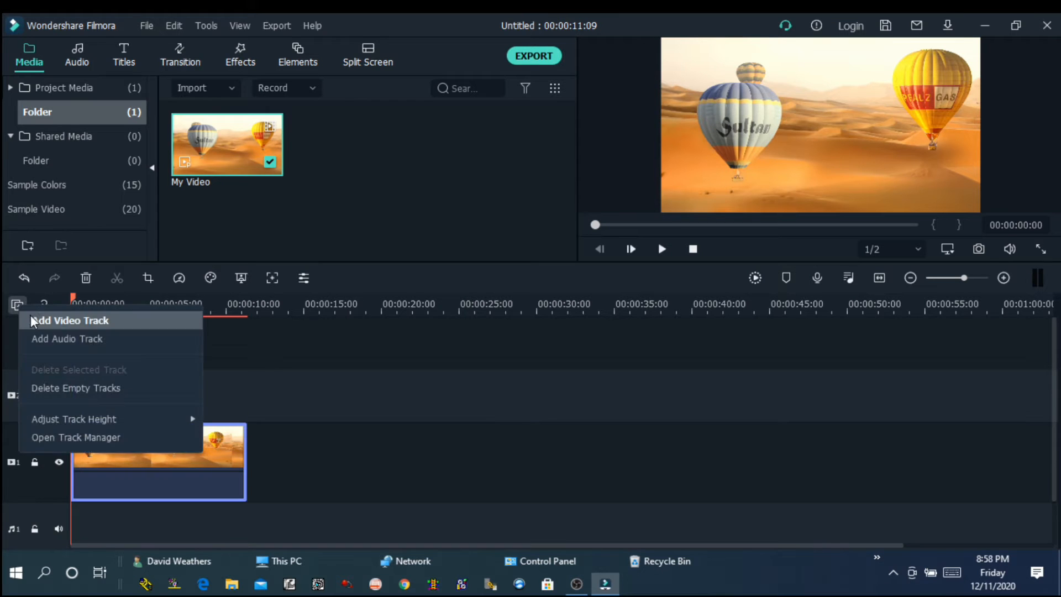
click(31, 319)
click(25, 310)
click(34, 316)
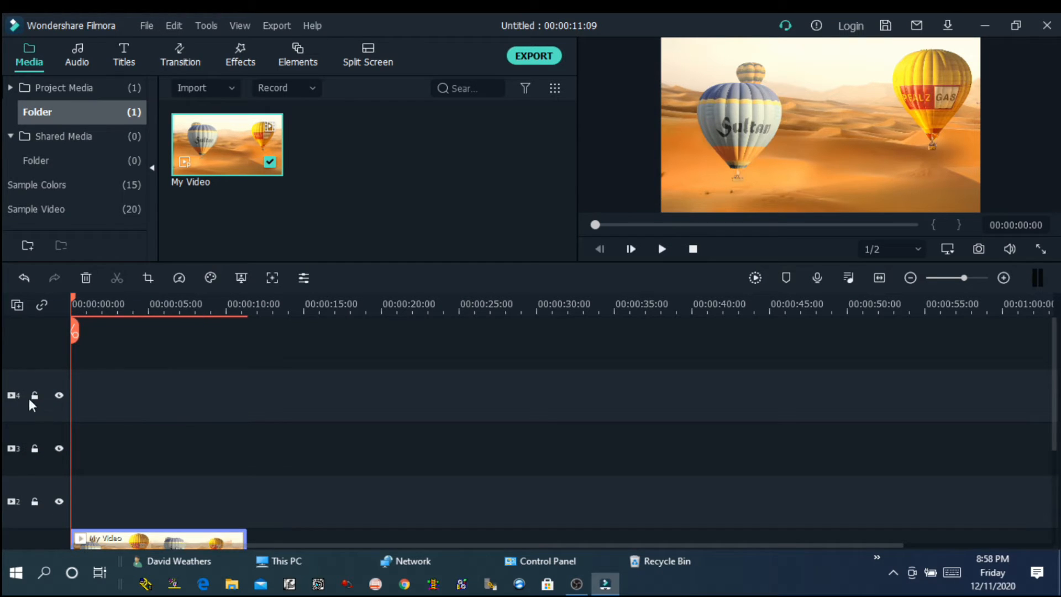
Place a second copy of My Video at the start of video track 2, and hide and lock that track.
scroll(168, 455, down, 2)
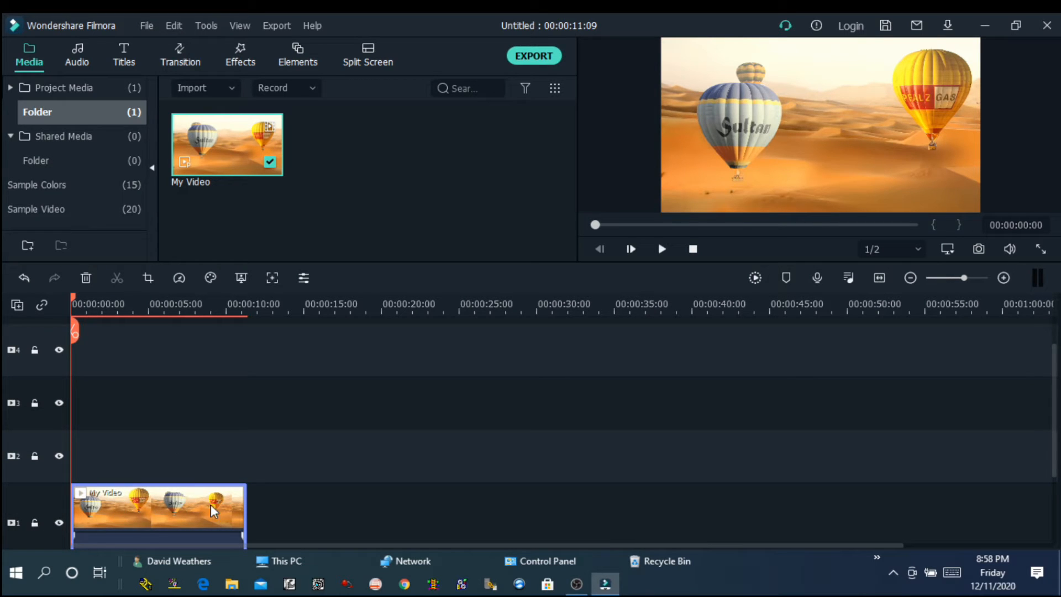
drag(214, 148, 80, 452)
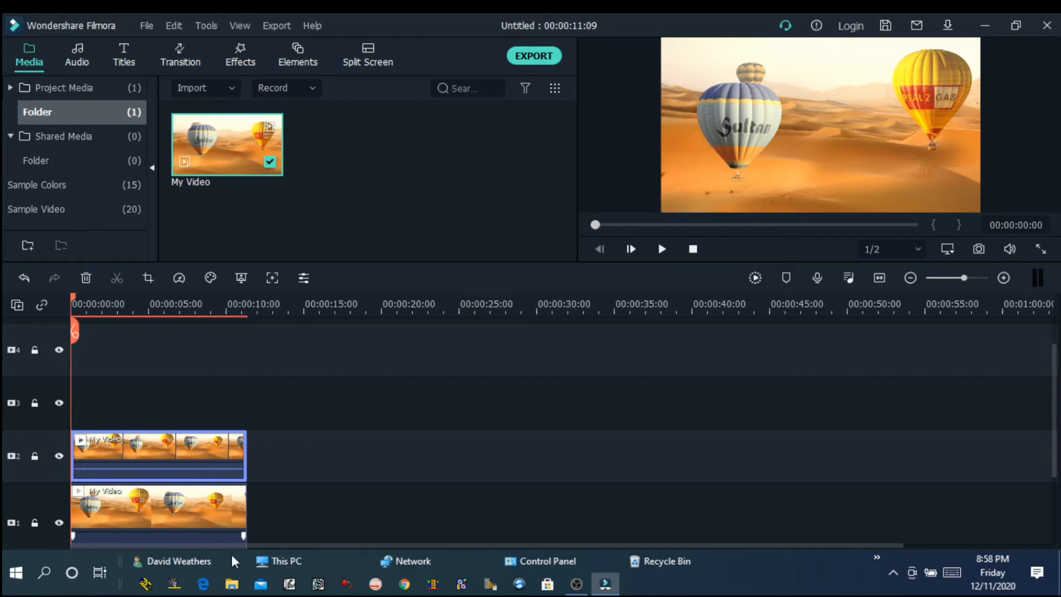
drag(202, 470, 205, 480)
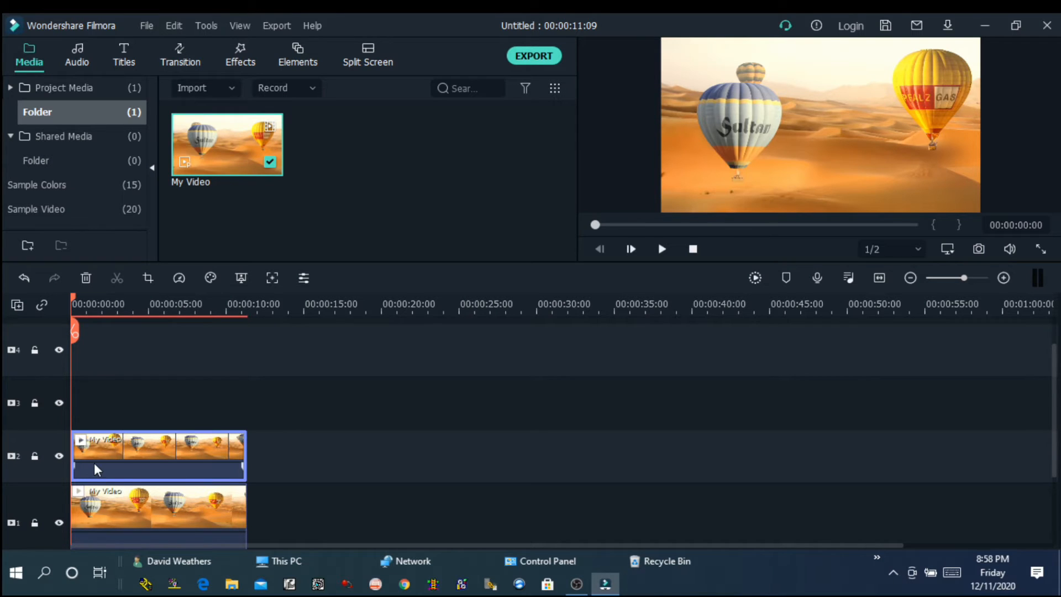
scroll(95, 468, down, 2)
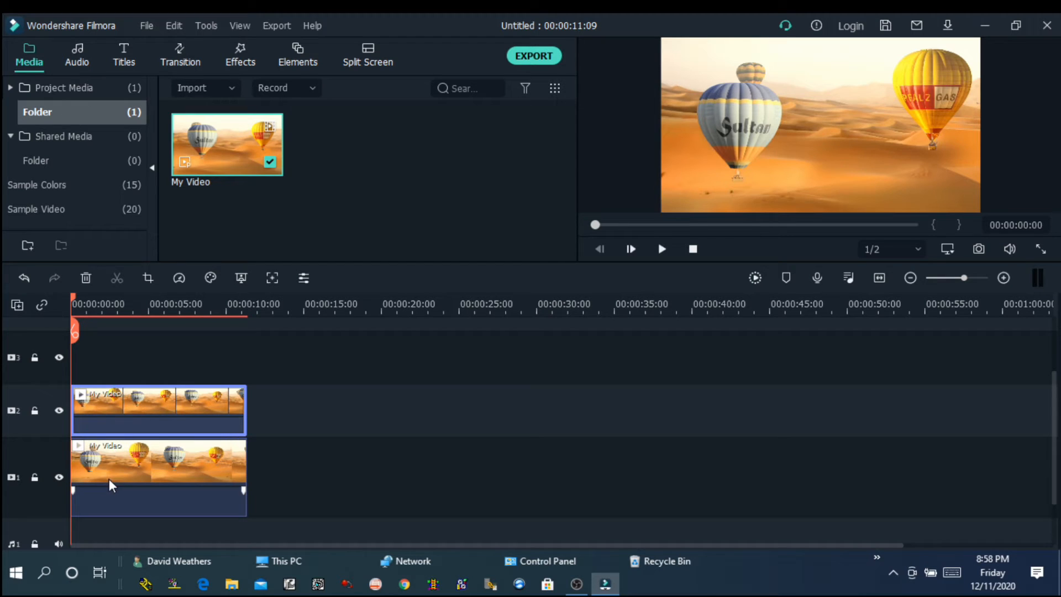
click(58, 412)
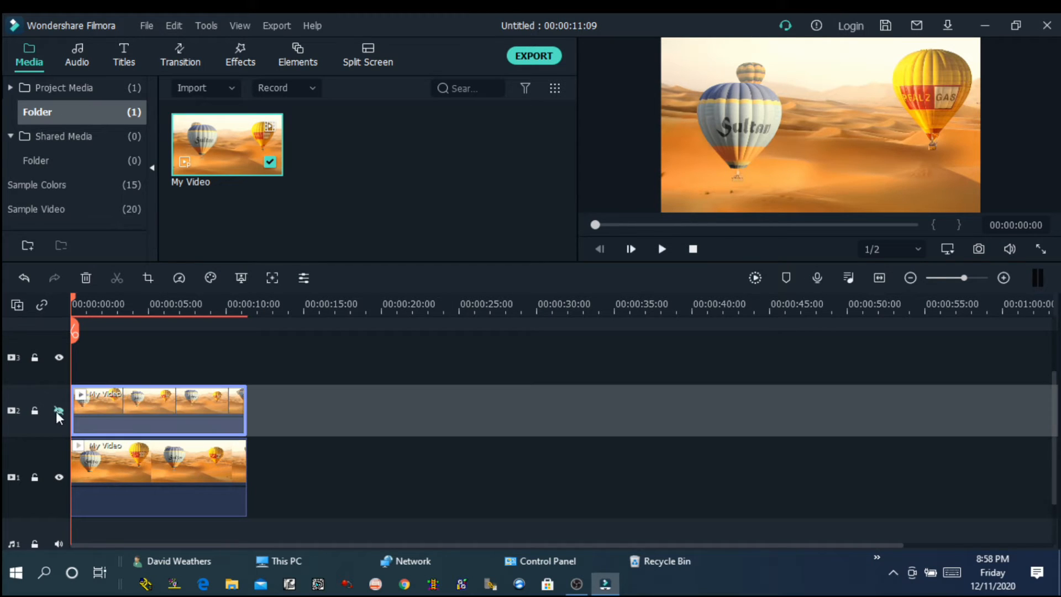
click(34, 412)
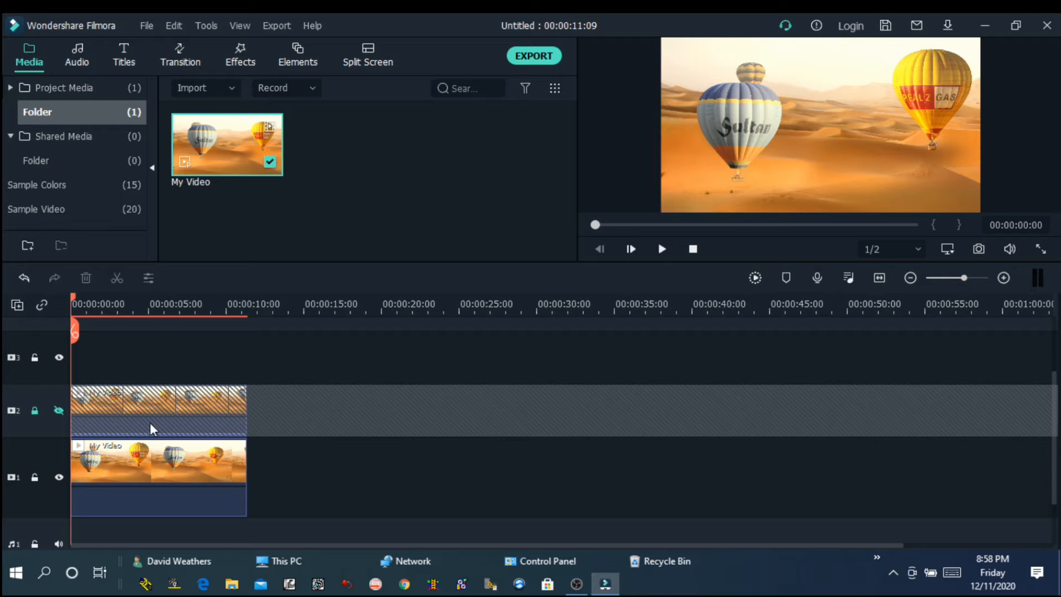
Motion-track the Sultan balloon in the track 1 clip, with the tracking box shrunk to fit around its lettering.
click(138, 475)
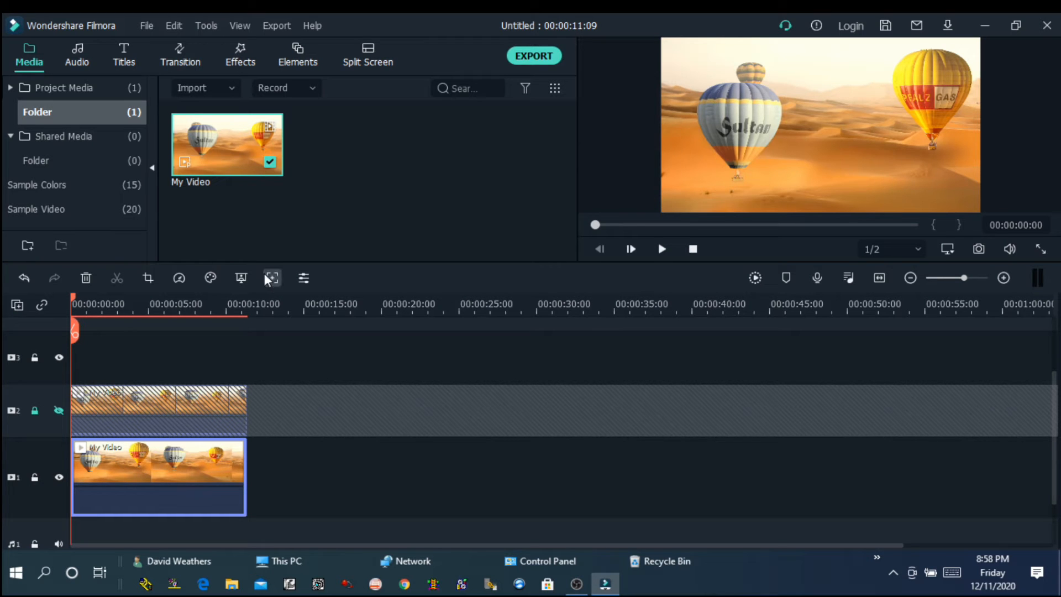
right_click(108, 461)
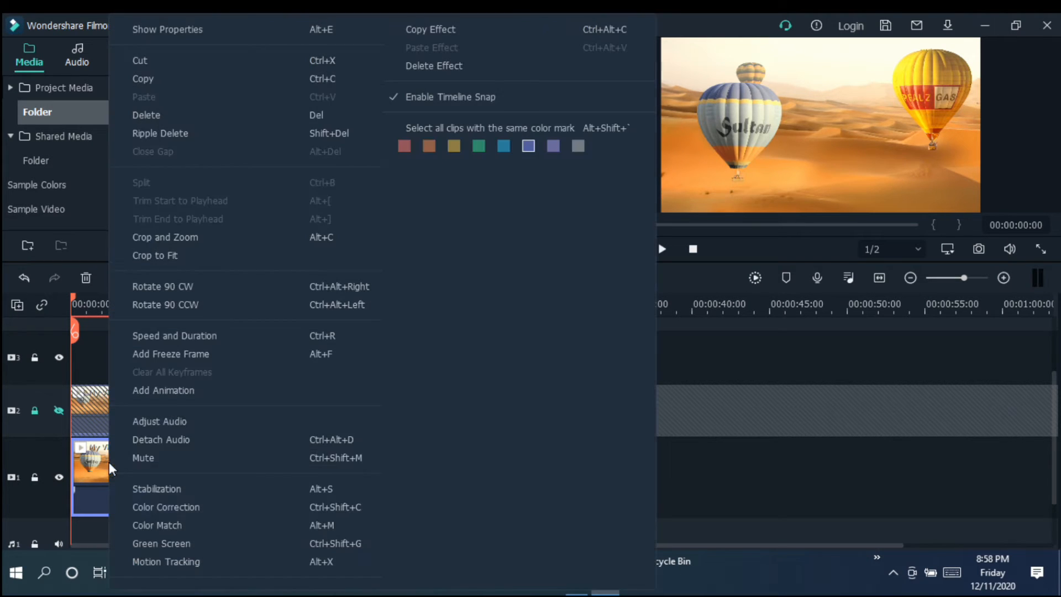
click(187, 561)
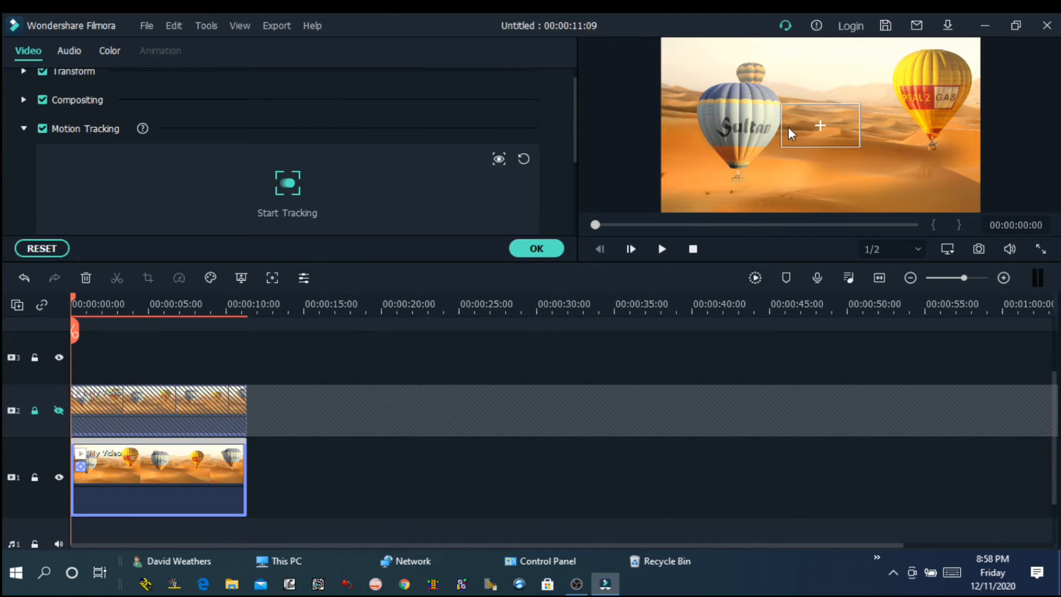
click(790, 129)
drag(856, 109, 759, 116)
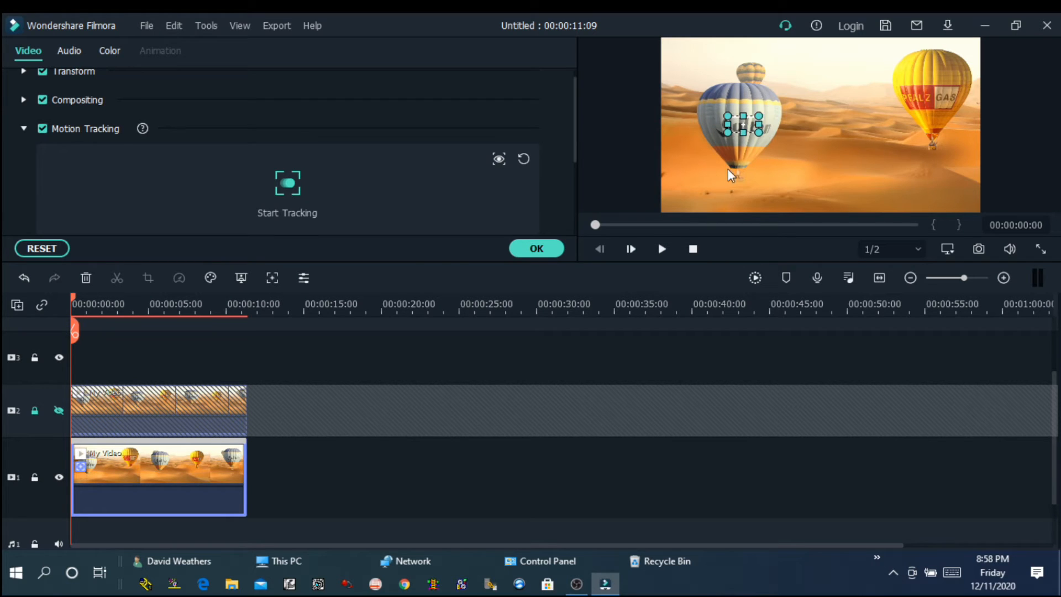
click(288, 185)
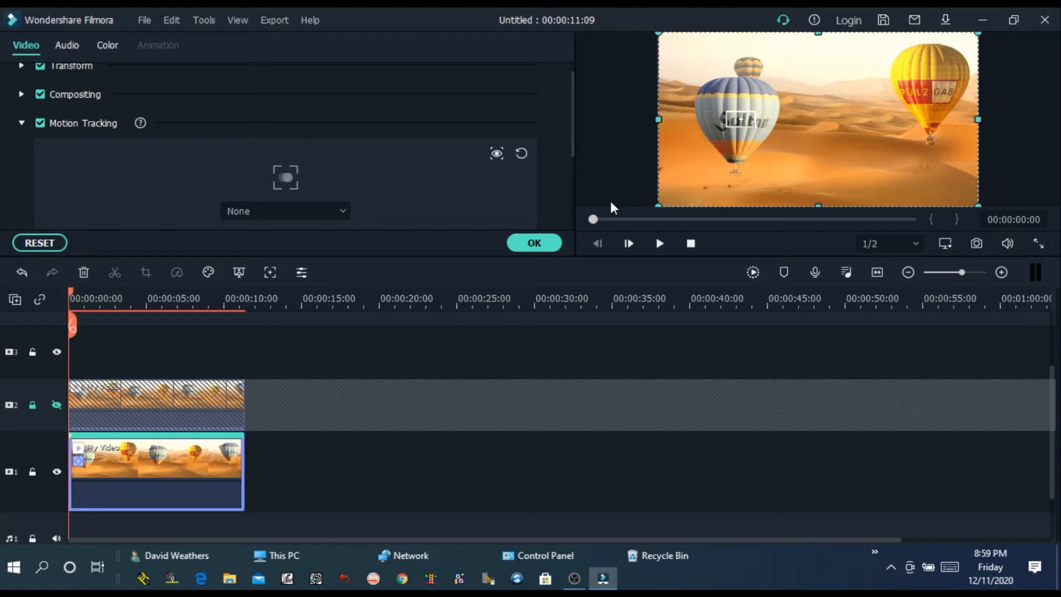
click(547, 245)
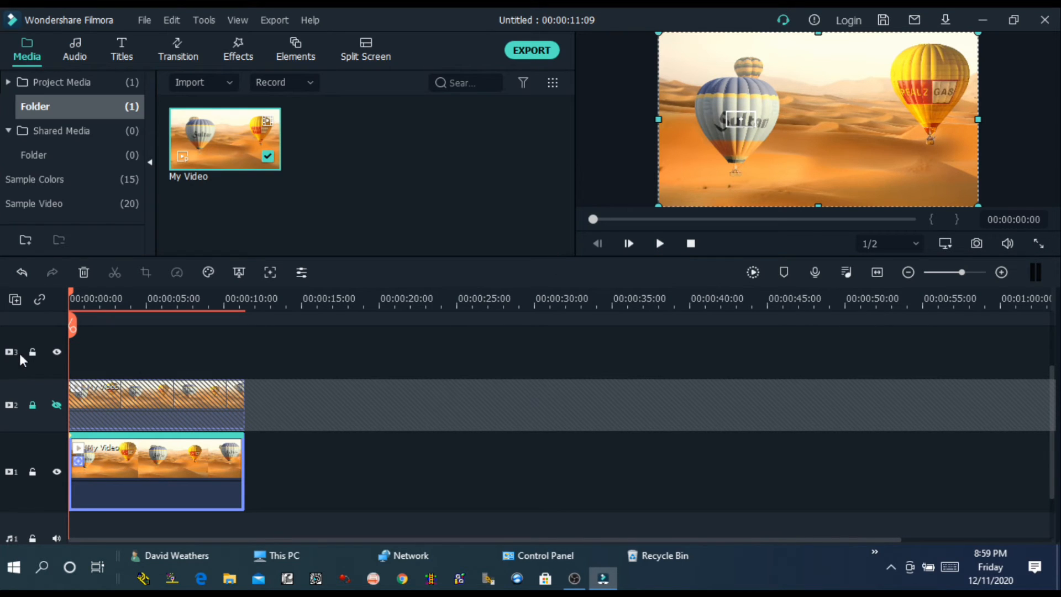
Add a Basic 6 plain text title to video track 3 from about 00:00:02:22 and extend it to the video's end.
click(123, 53)
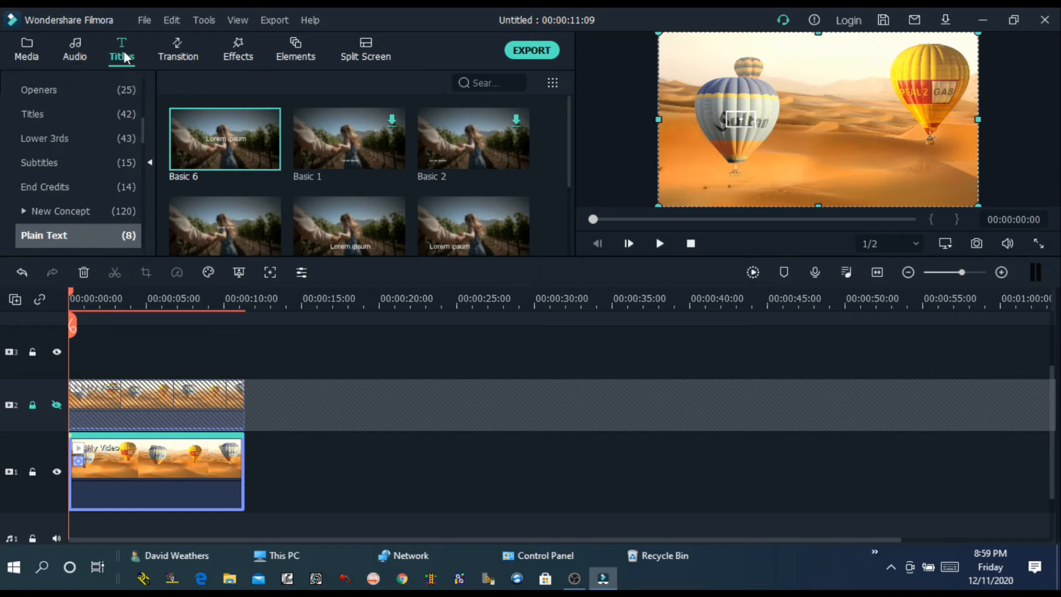
drag(224, 140, 111, 353)
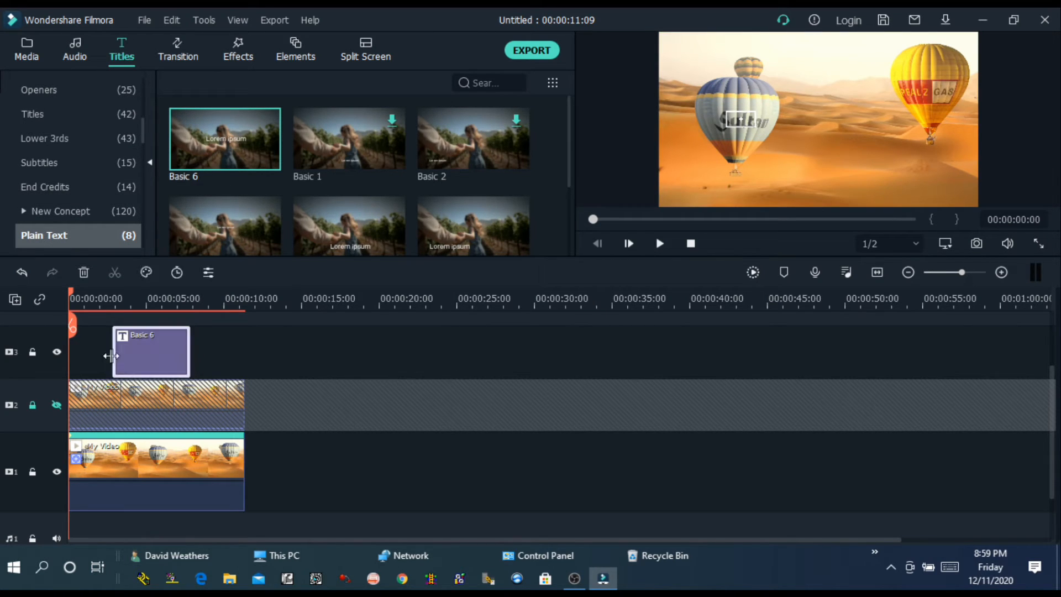
drag(189, 352, 242, 362)
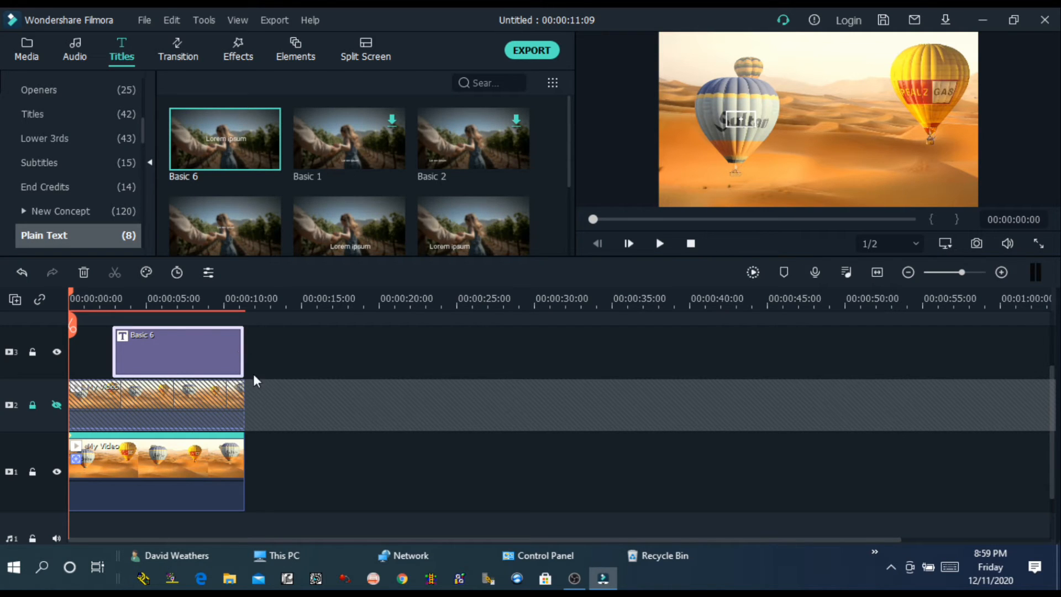
Change the title's text to "Ballon 1" with Text style 8 and position it over the Sultan balloon.
double_click(191, 353)
click(348, 158)
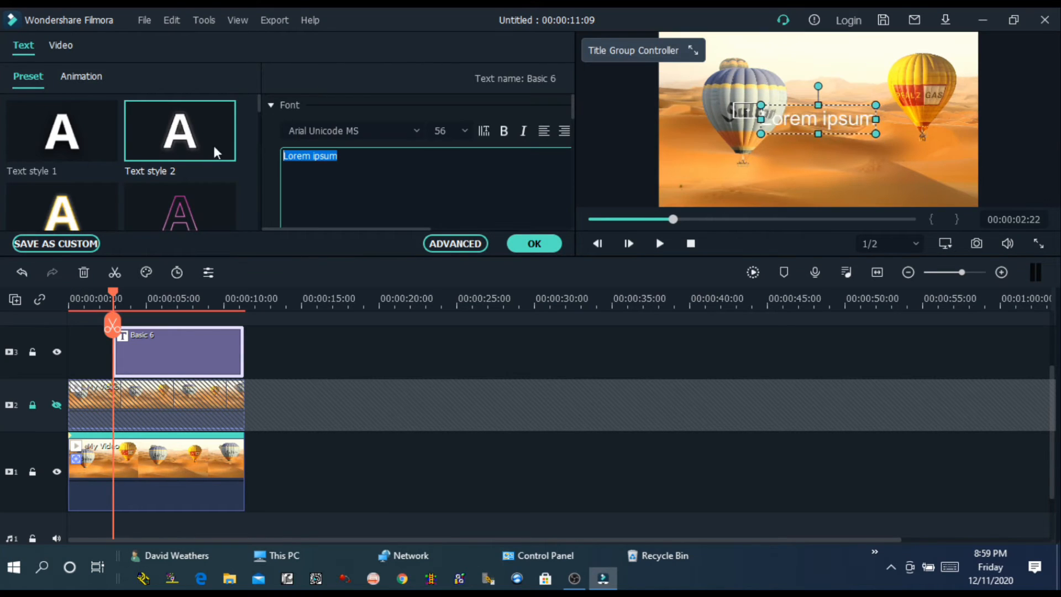
text(Ballon 1)
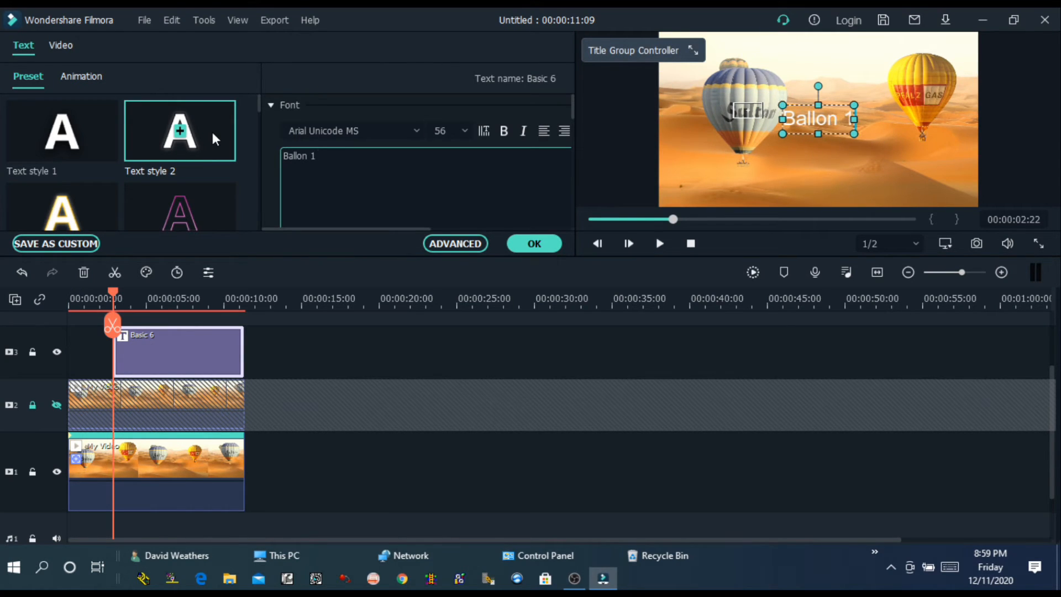
scroll(197, 139, down, 5)
scroll(203, 118, up, 2)
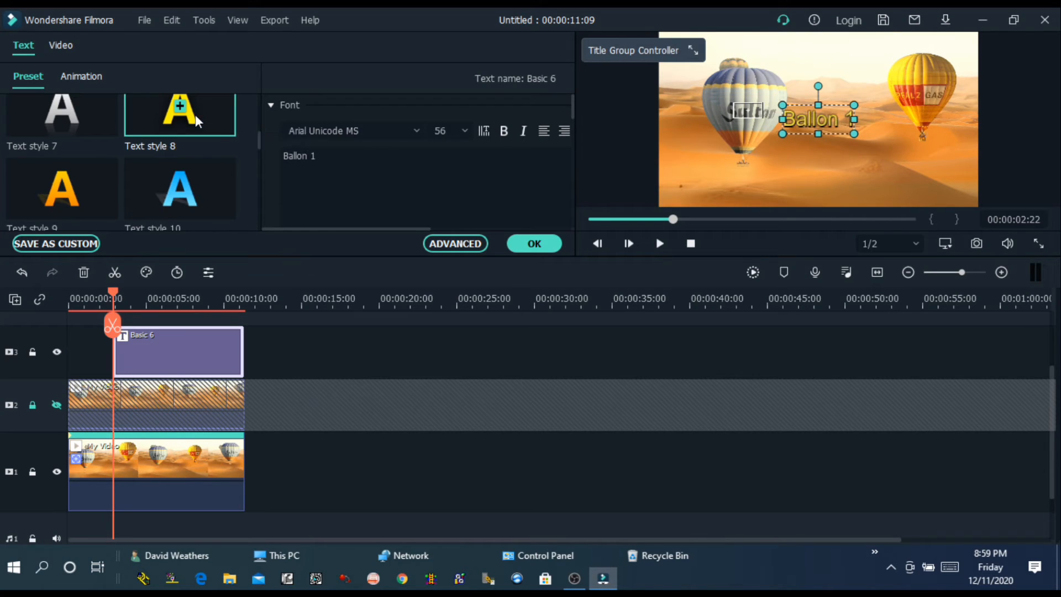
click(534, 243)
drag(824, 118, 746, 138)
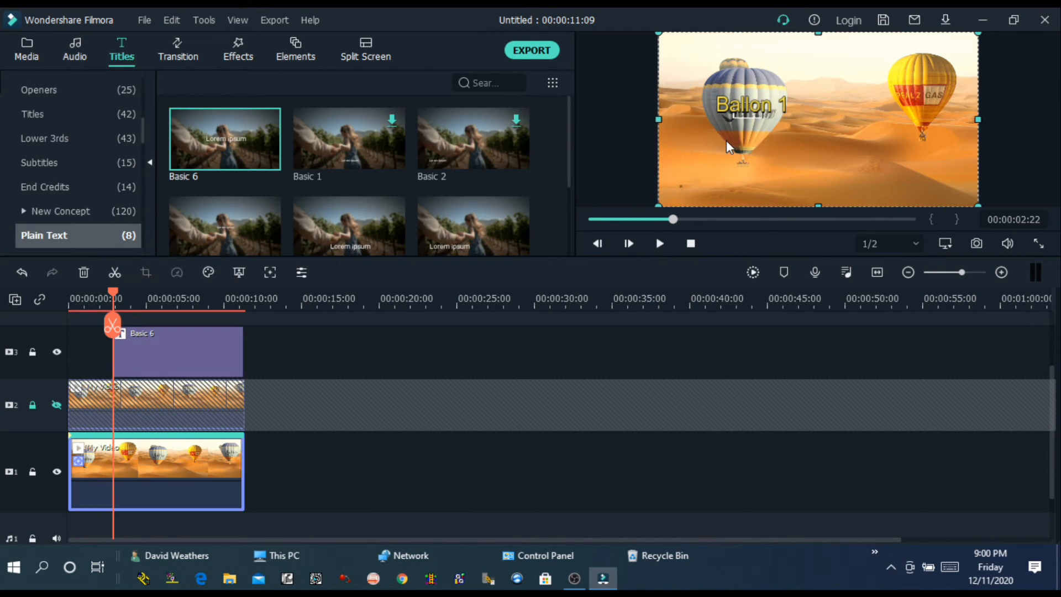
Attach the Basic 6 title to the motion tracking of the video clip on track 1.
double_click(181, 455)
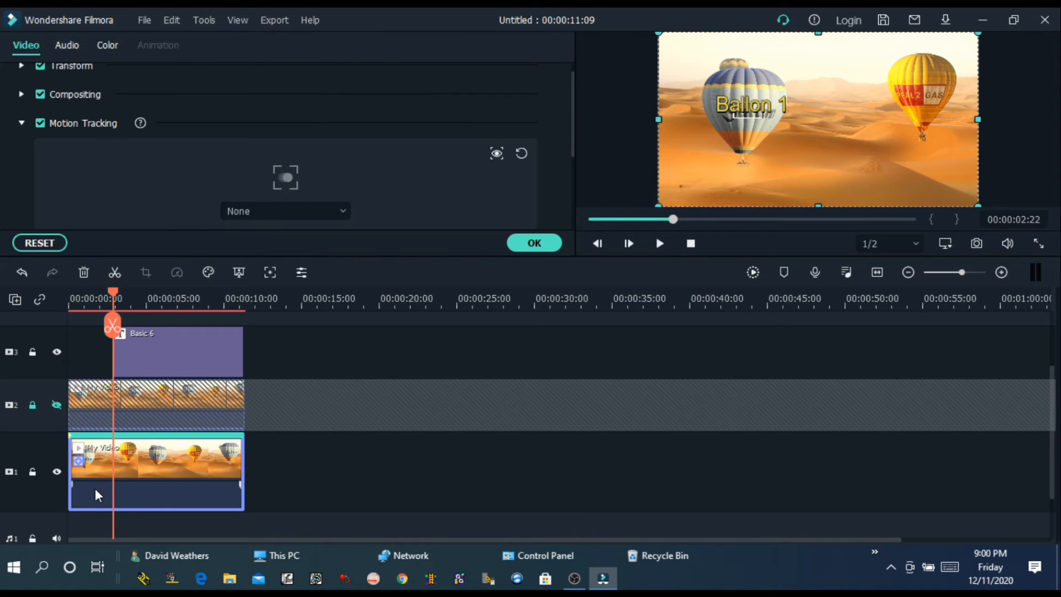
click(270, 210)
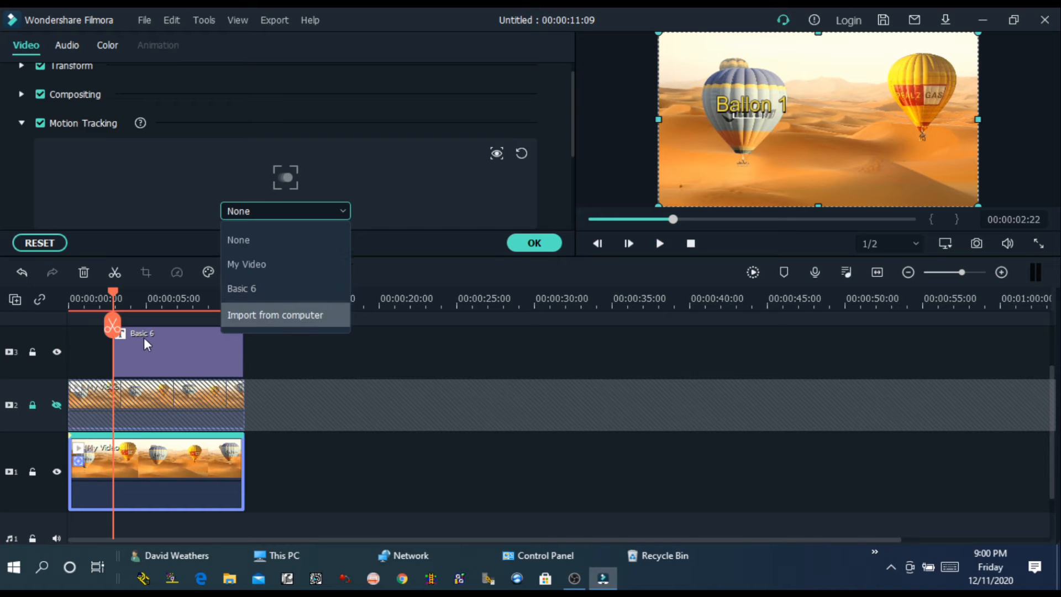
click(232, 289)
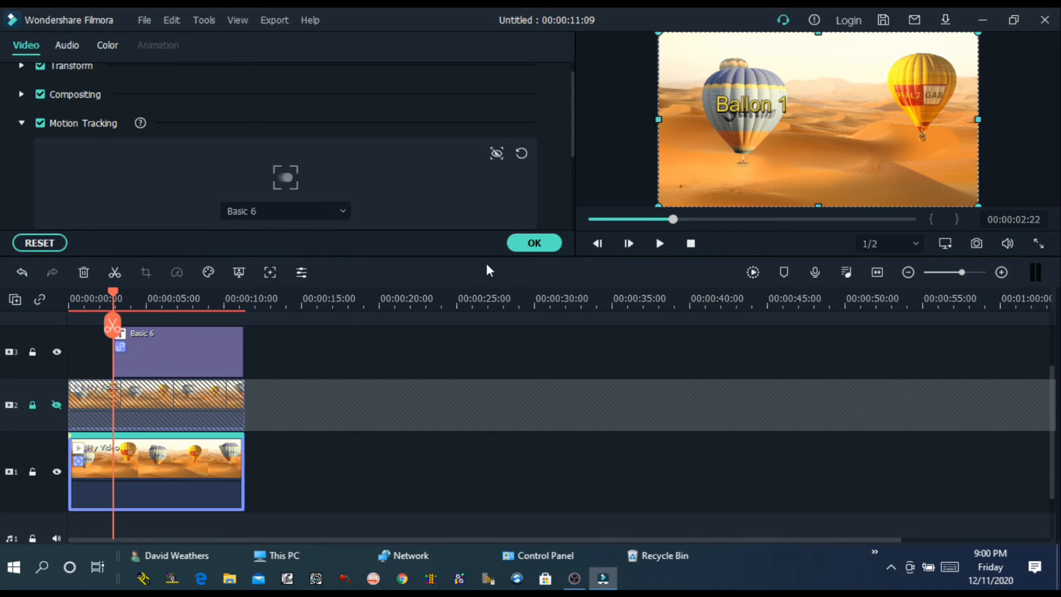
click(534, 246)
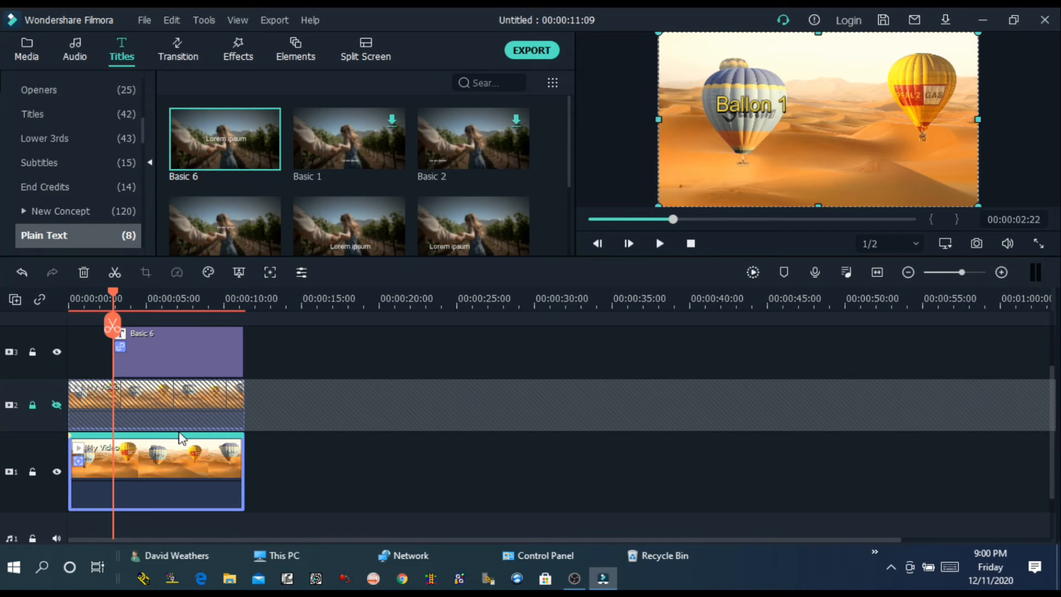
Hide and lock video tracks 1 and 3, and show and unlock video track 2.
click(56, 472)
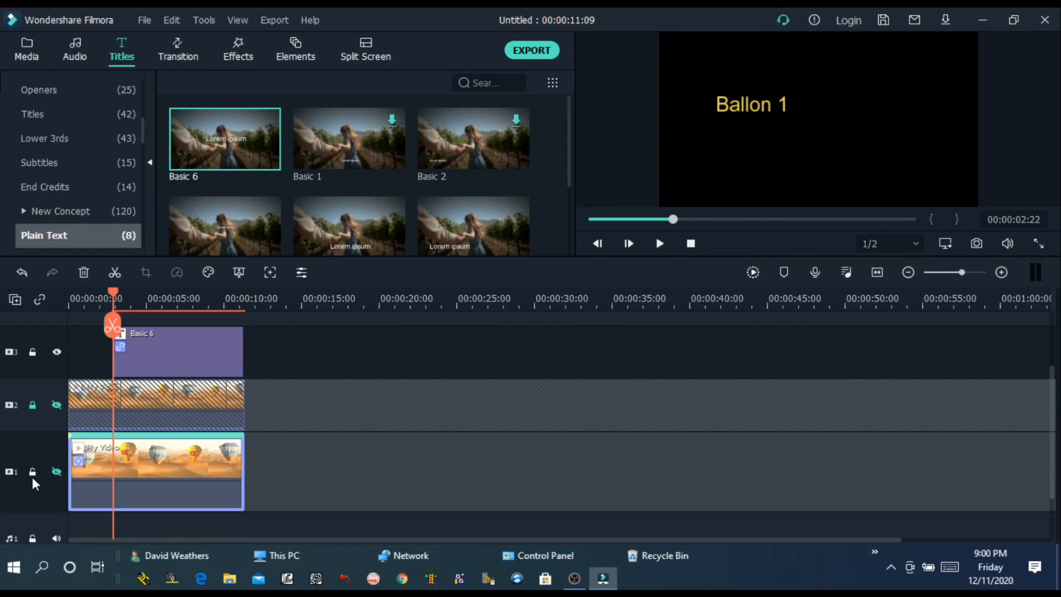
click(32, 473)
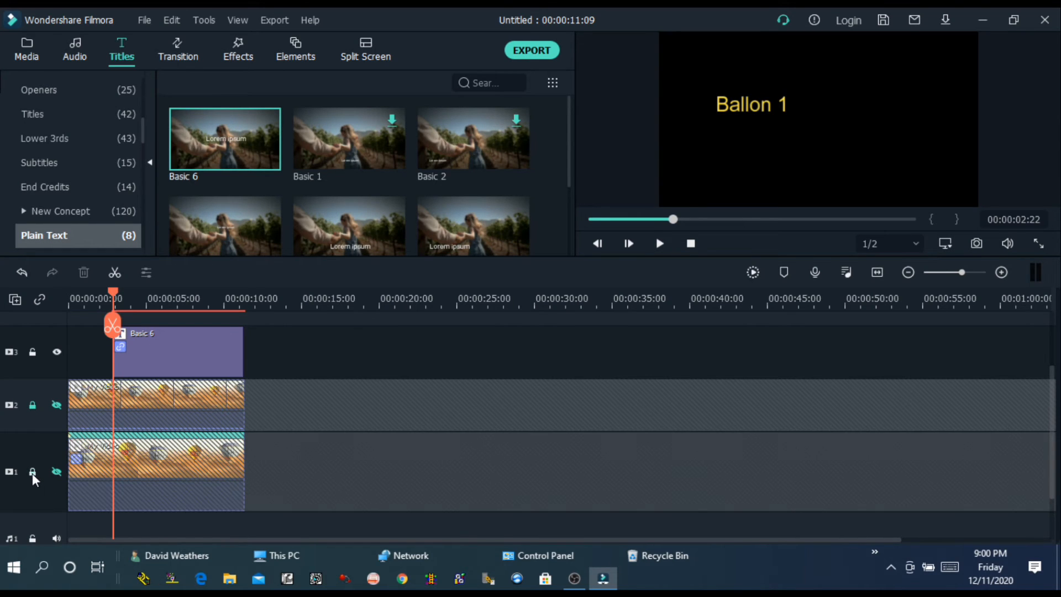
click(56, 405)
click(32, 405)
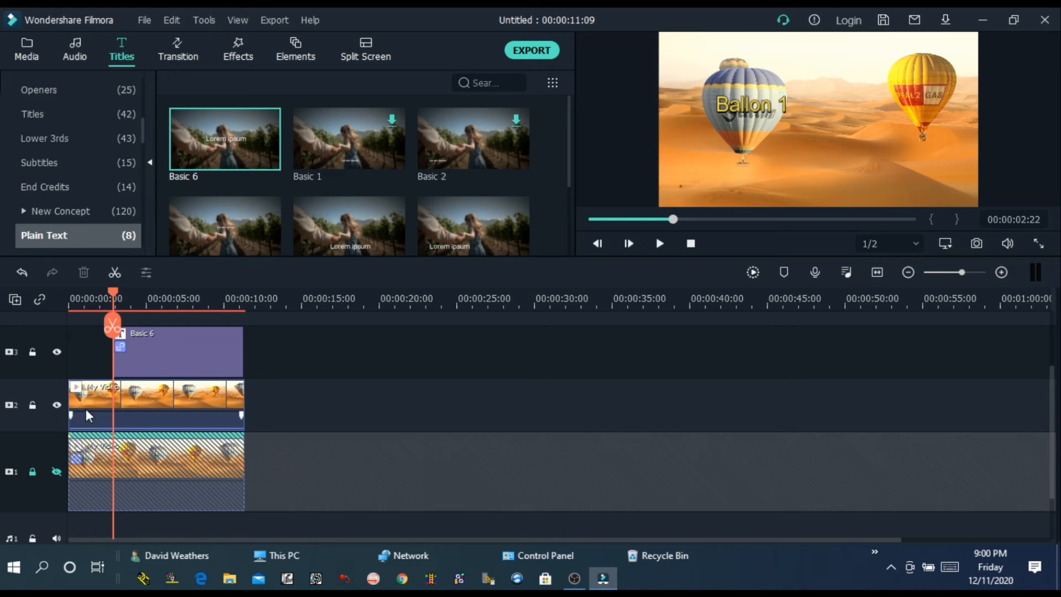
click(54, 351)
click(33, 351)
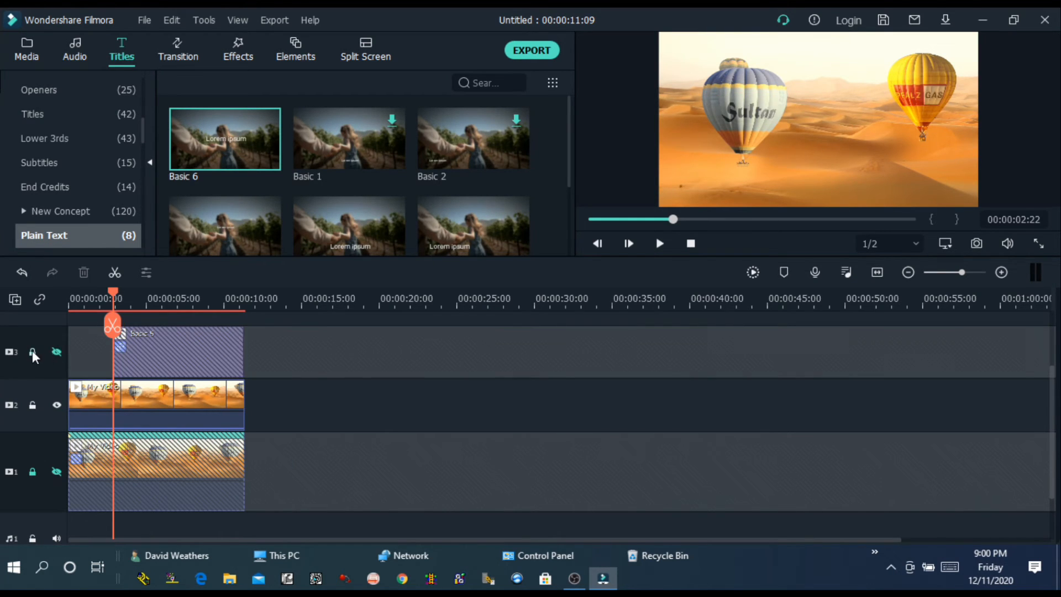
Motion-track the yellow balloon in the video clip on track 2, starting at 00:00:02:22 with a small tracking box on it.
double_click(142, 410)
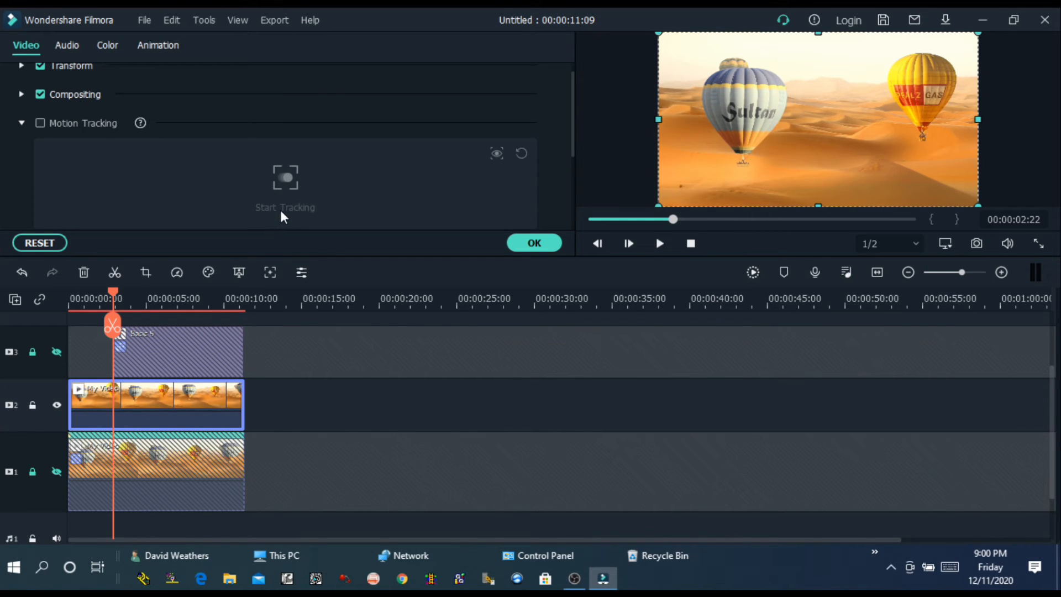
click(270, 273)
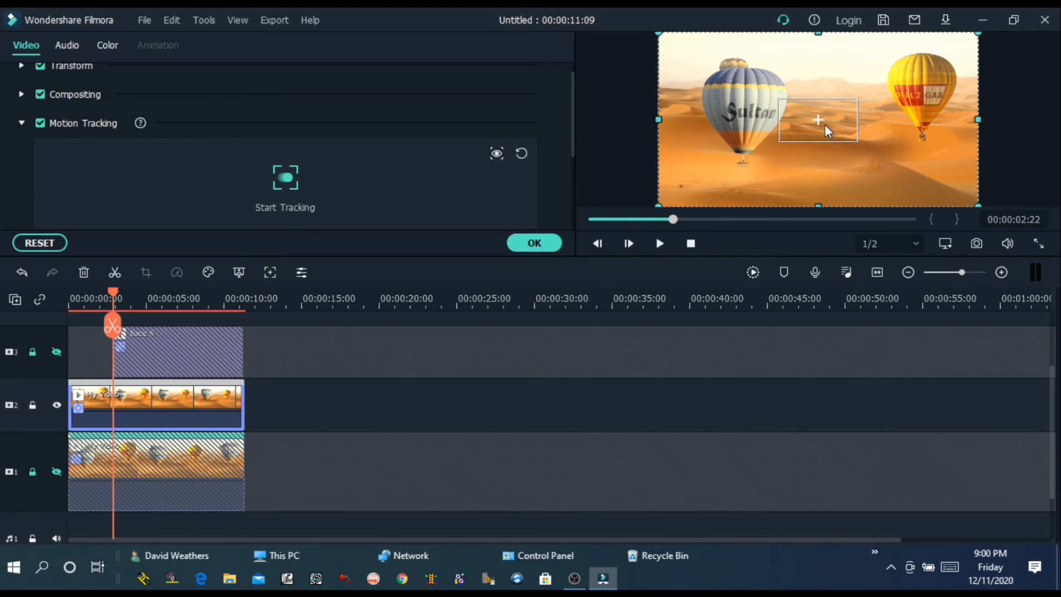
click(800, 113)
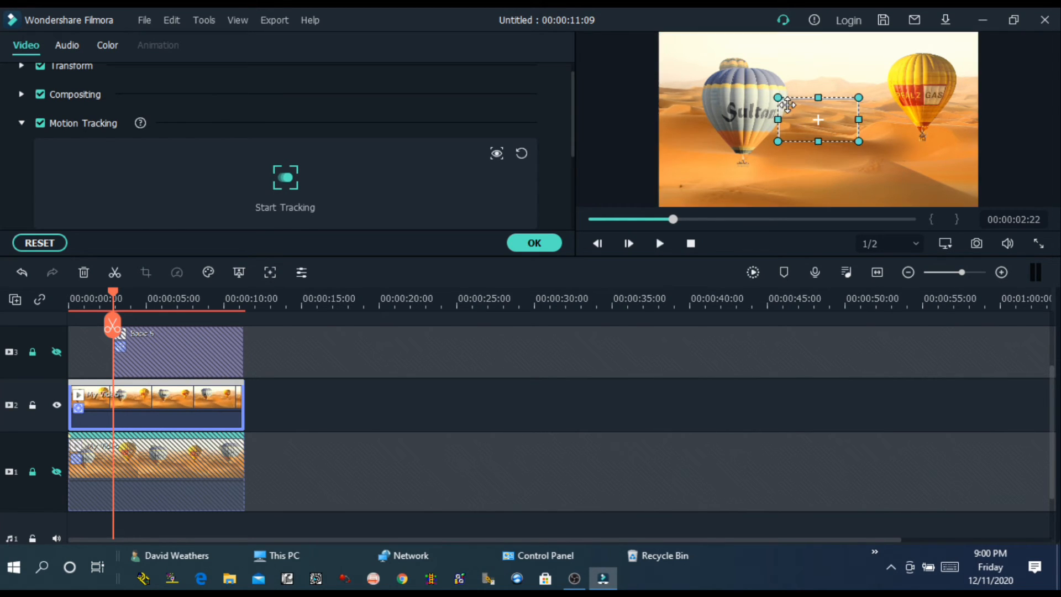
drag(791, 118, 800, 114)
drag(911, 99, 921, 80)
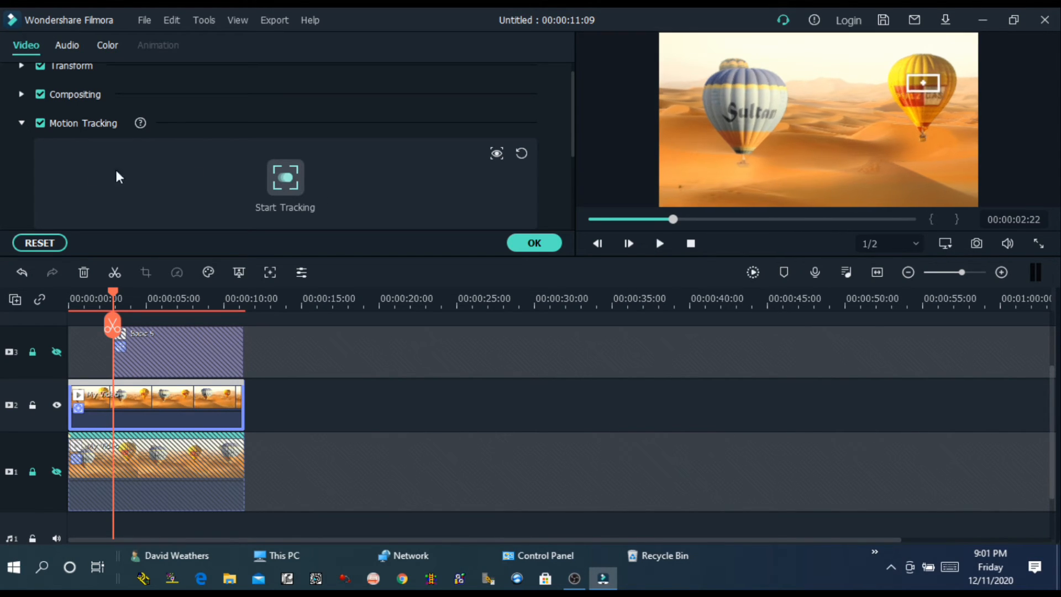
click(285, 177)
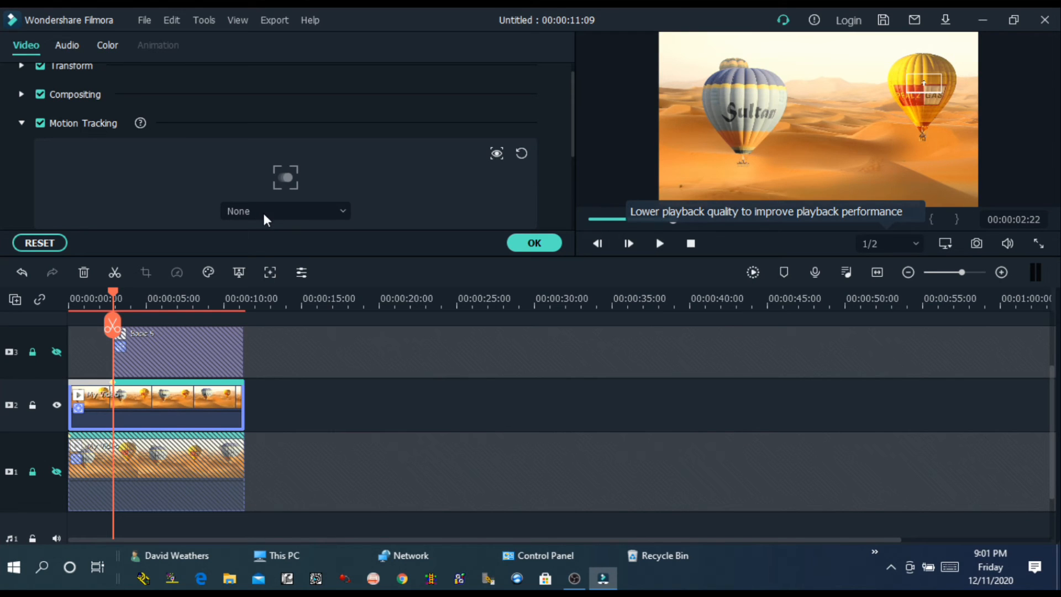
click(533, 245)
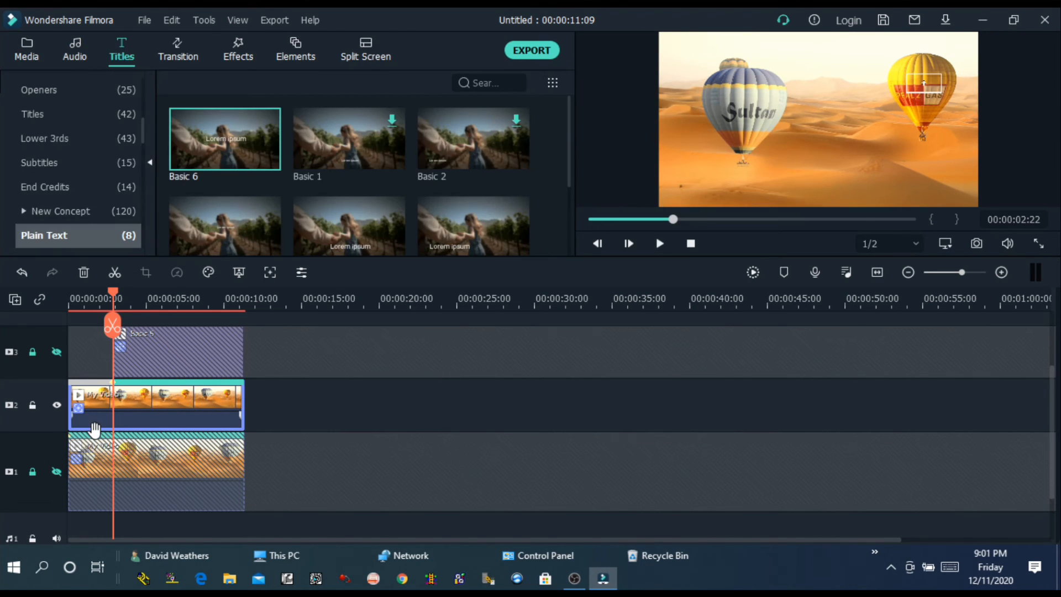
Add a Basic 6 plain text title to video track 4 from about 00:00:04:02 and extend it to the video's end.
mouse_move(208, 126)
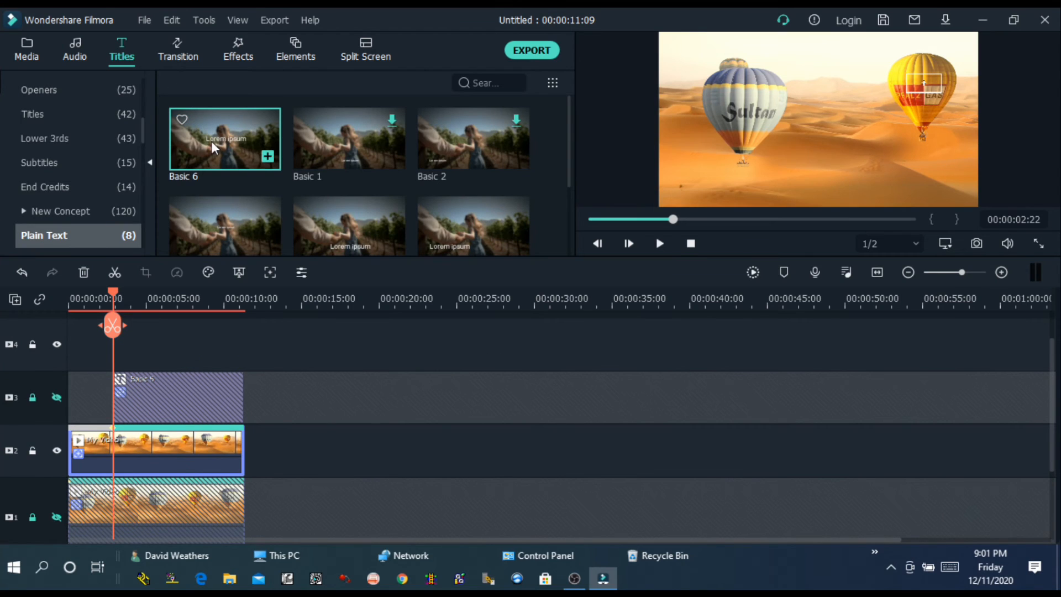
drag(220, 154, 130, 348)
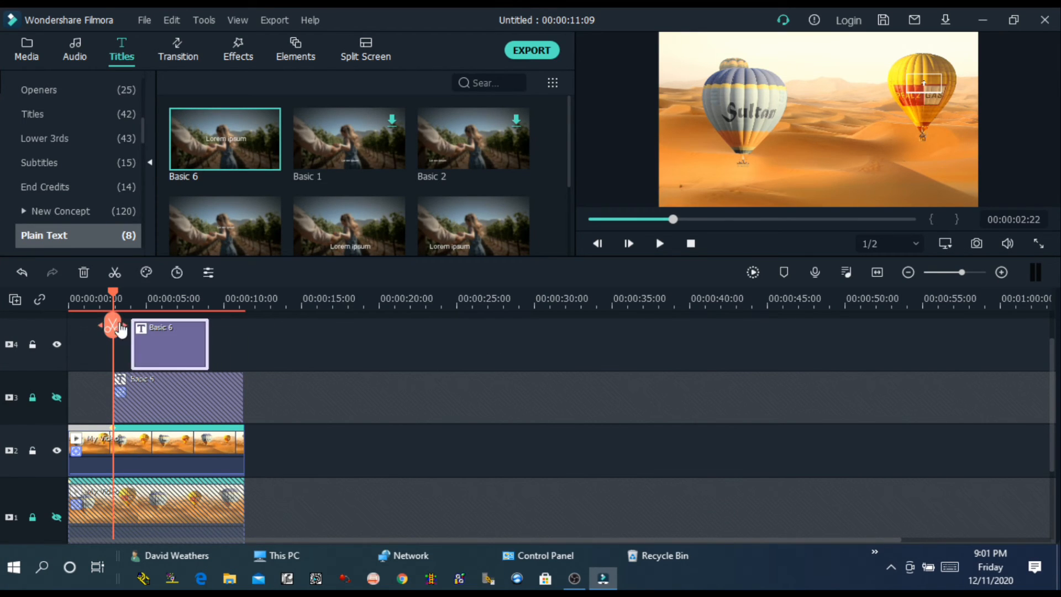
drag(206, 337, 243, 337)
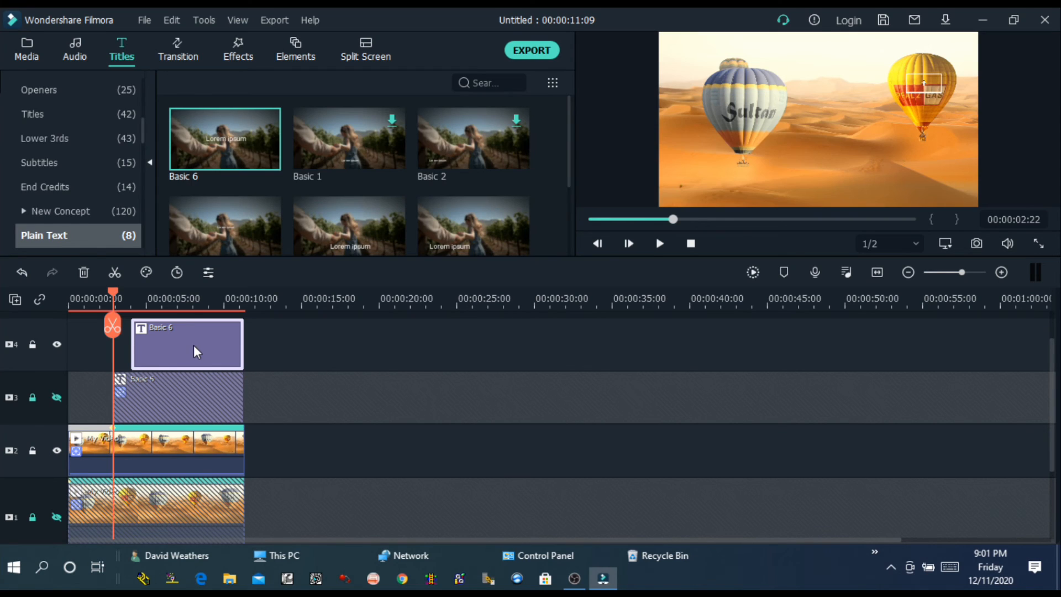
Change the track 4 title's text to "Balloon 2" in black and position it over the lower part of the yellow balloon.
double_click(193, 345)
drag(342, 158, 233, 152)
text(Balloon 2)
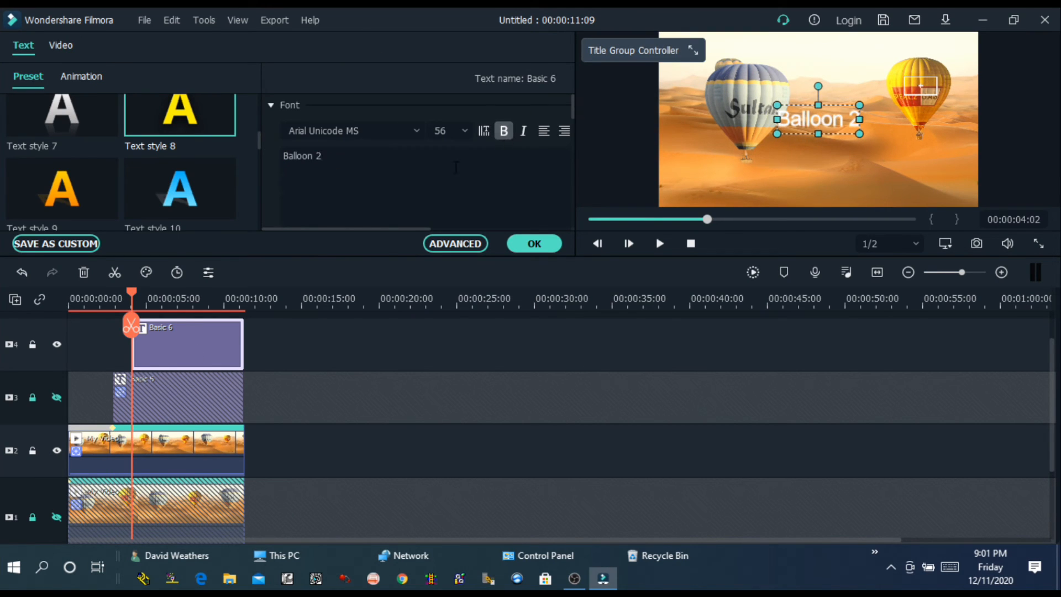
scroll(420, 177, down, 5)
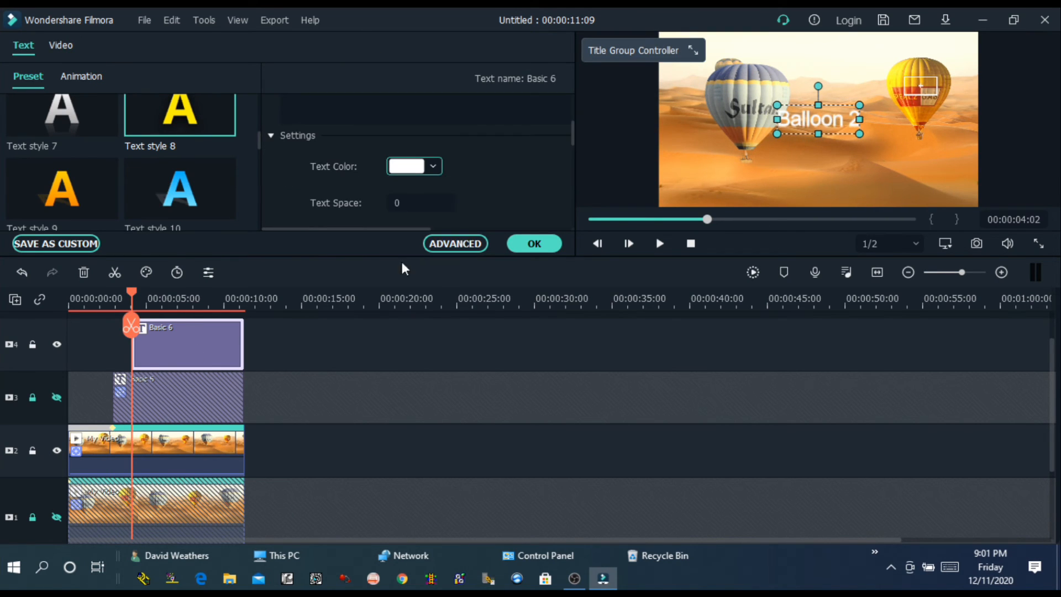
click(534, 243)
drag(810, 122, 902, 72)
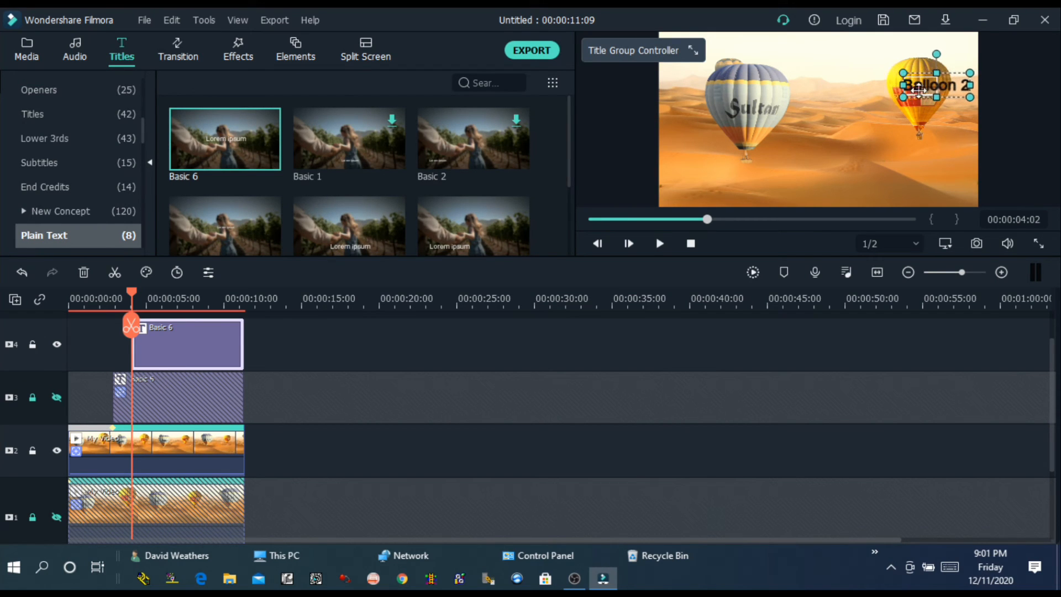
drag(917, 111, 920, 114)
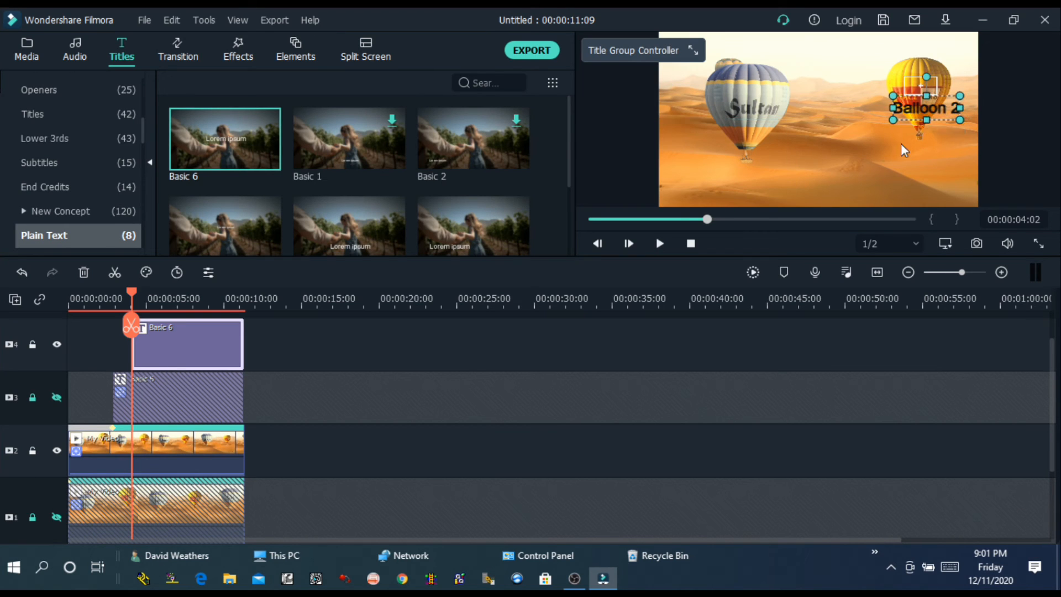
Attach the Basic 6 title on track 4 to the motion tracking of the video clip on track 2.
double_click(170, 459)
click(262, 214)
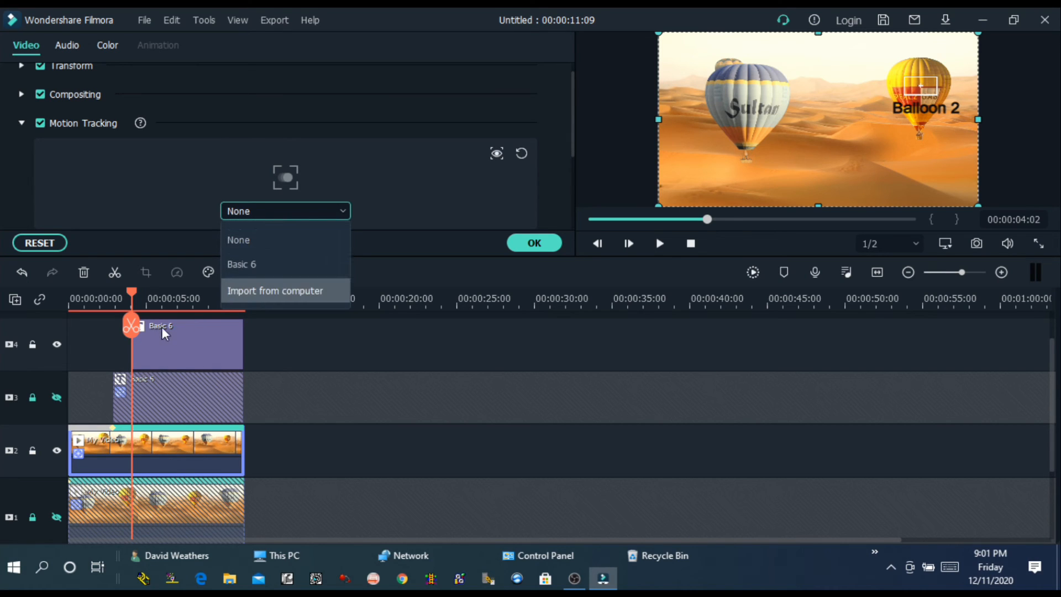
click(246, 263)
click(535, 243)
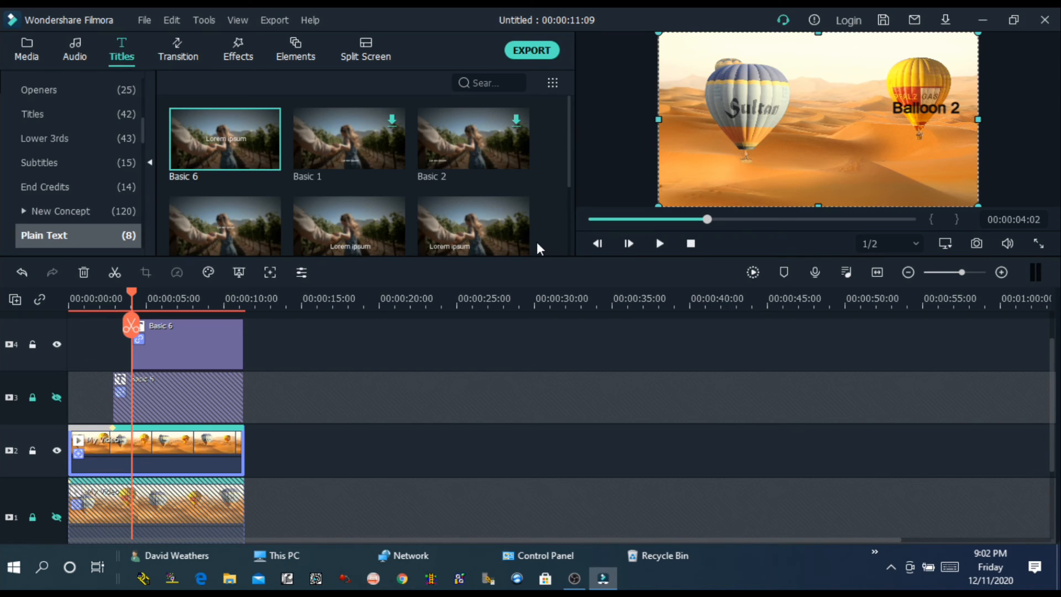
Return the playhead to the start, and show and unlock video tracks 3 and 1.
click(691, 241)
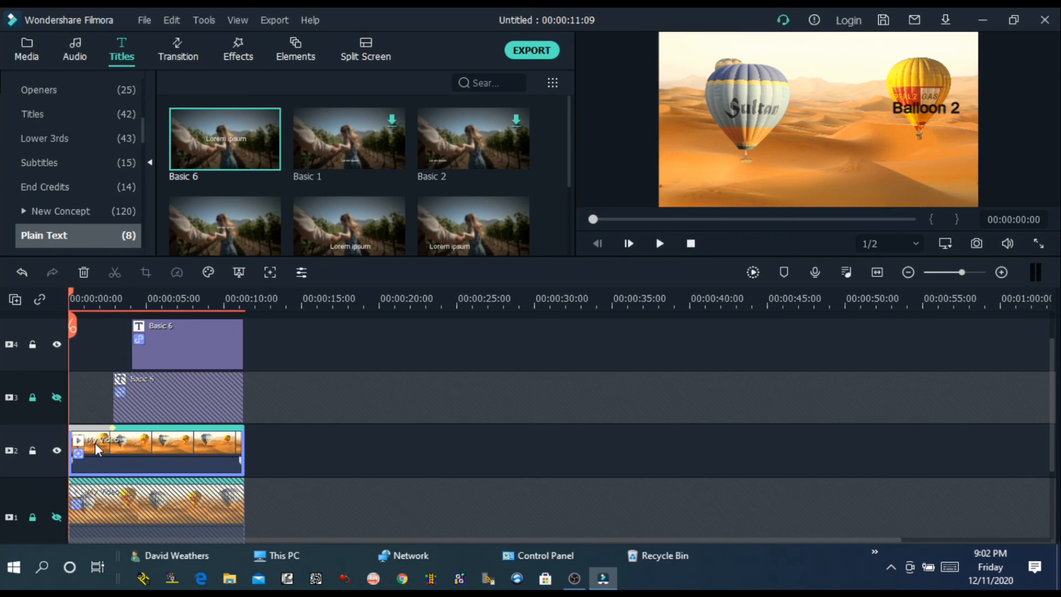
click(57, 398)
click(32, 396)
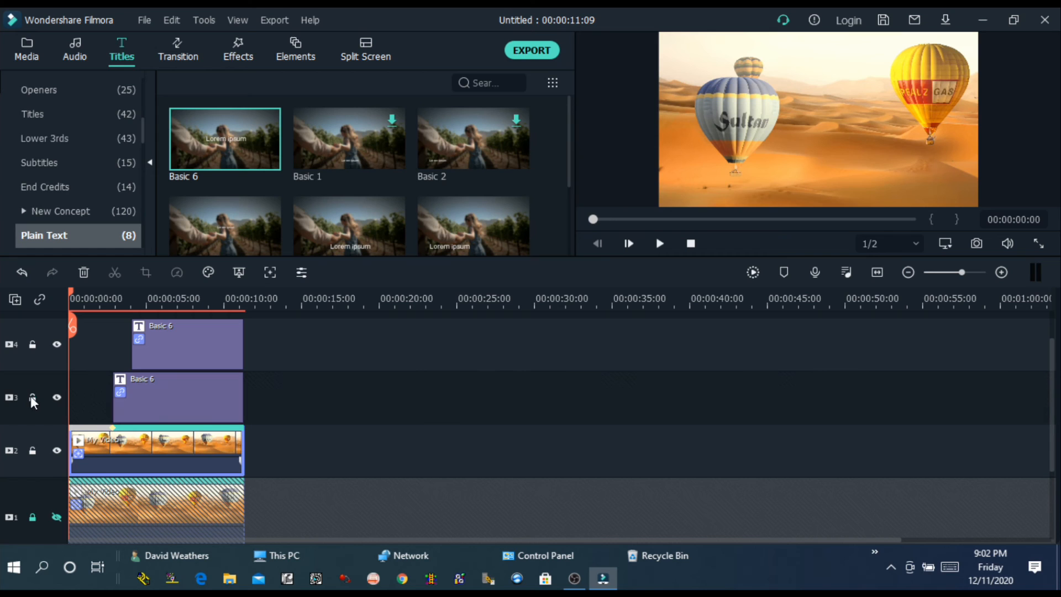
click(56, 517)
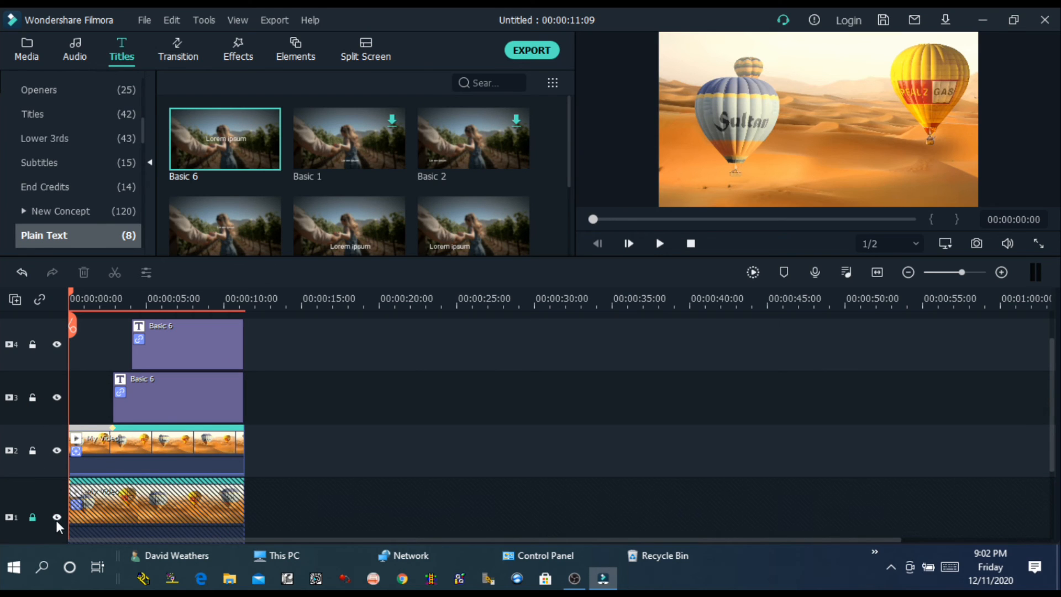
click(32, 517)
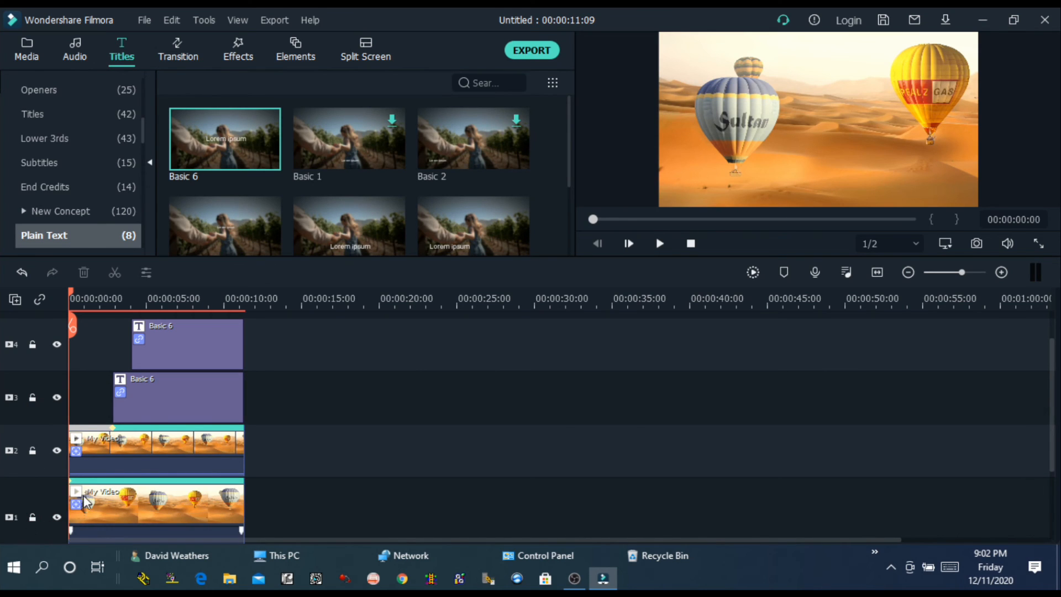
Render the timeline preview and play the whole video to check both balloon labels.
click(752, 273)
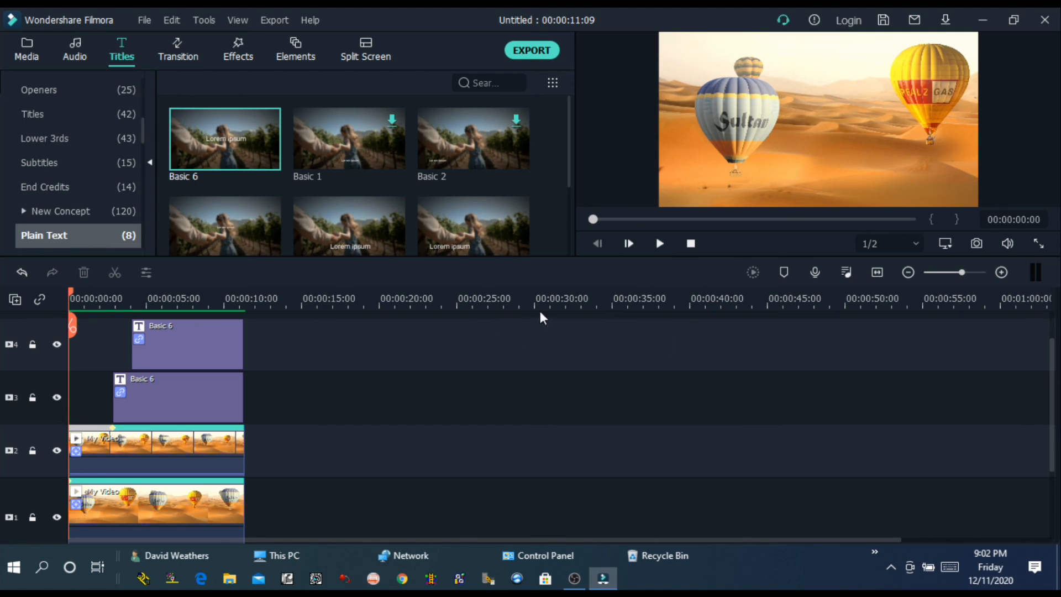
click(664, 244)
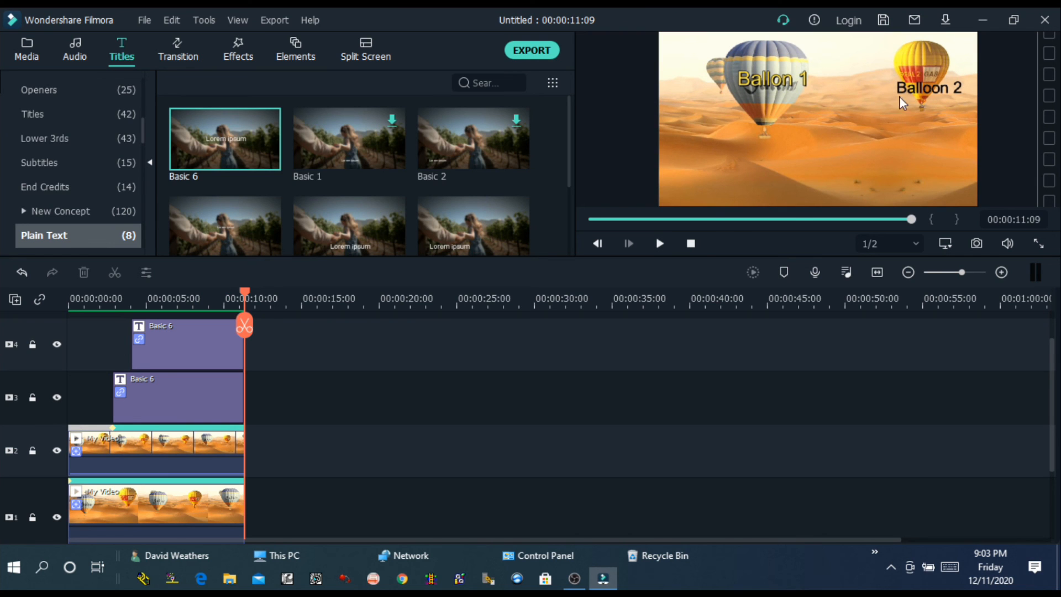
click(691, 244)
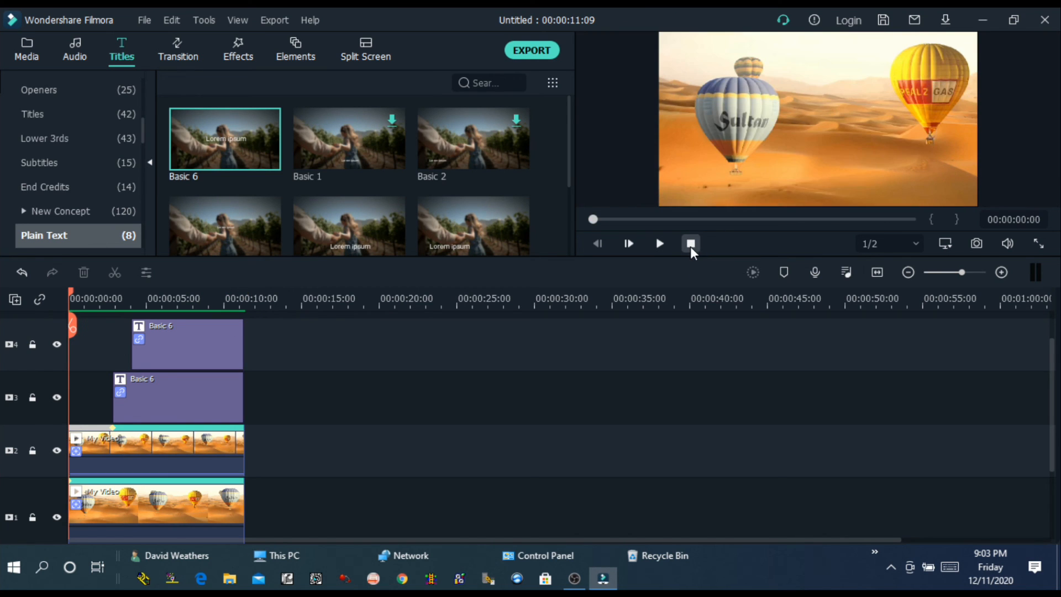